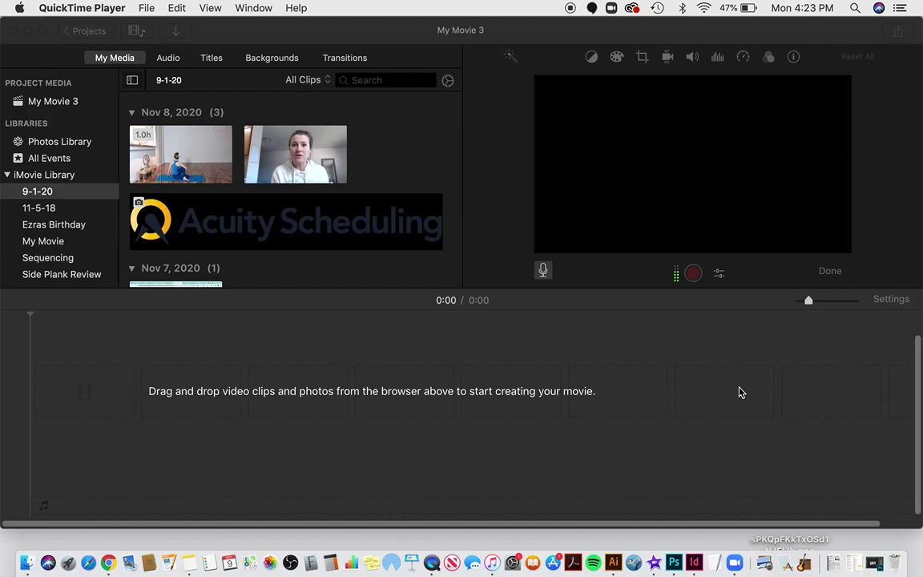
# - Preview the first yoga clip in the library, then deselect it
pyautogui.click(199, 166)
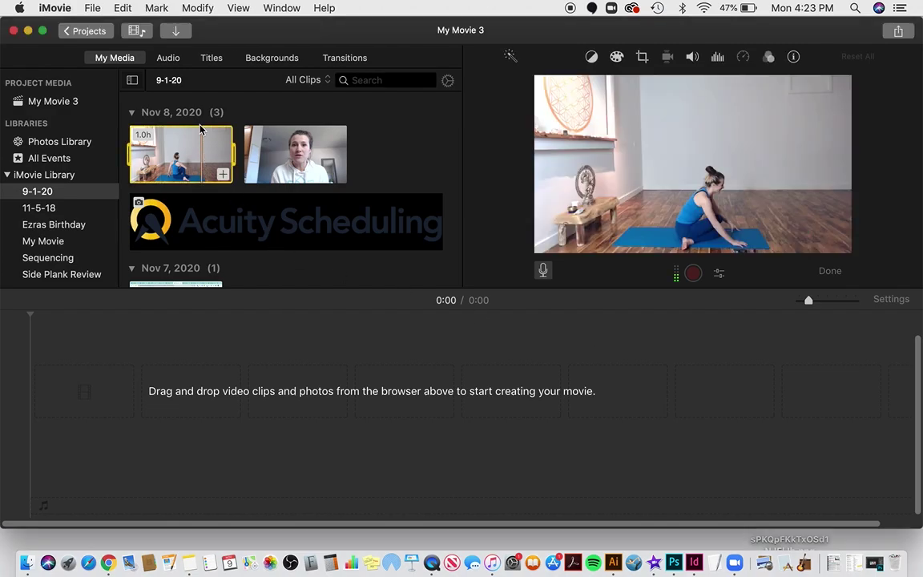
pyautogui.click(327, 115)
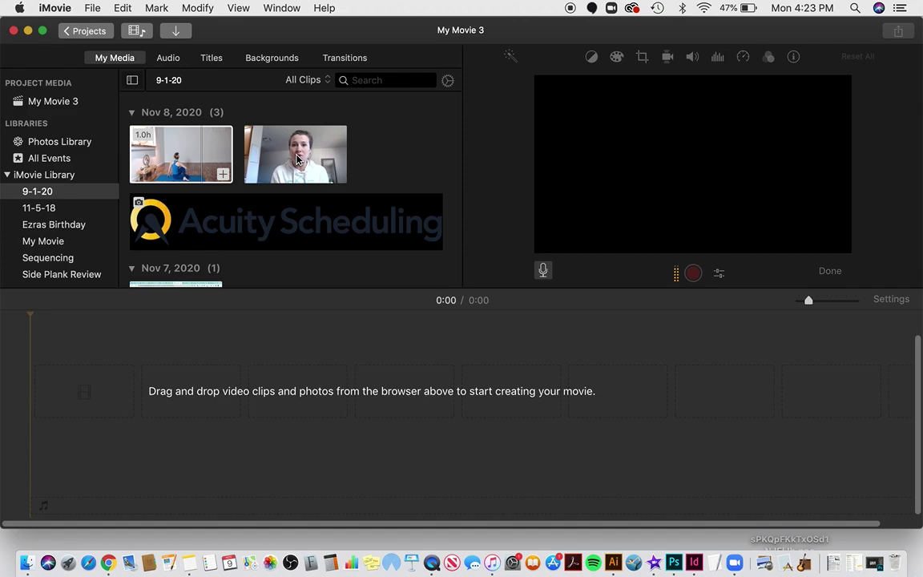
pyautogui.scroll(-10, 192, 182)
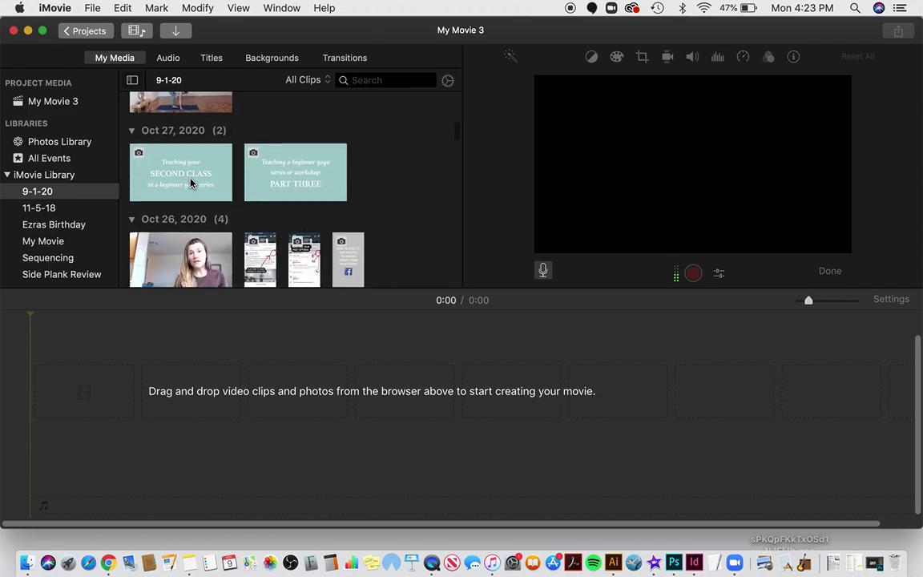
pyautogui.scroll(12, 191, 181)
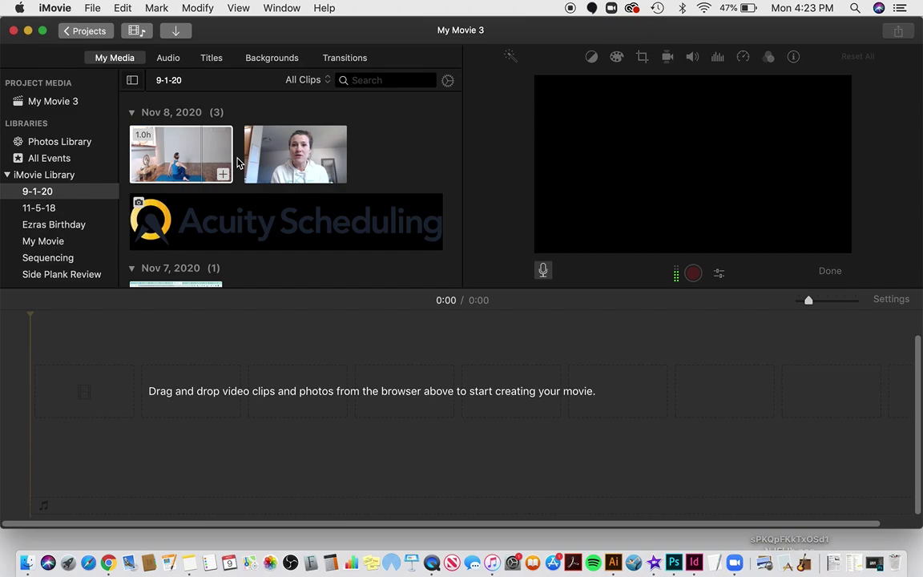
# - In the import window, browse folders and preview the October 27, November 1 and ashtanga videos
pyautogui.click(178, 33)
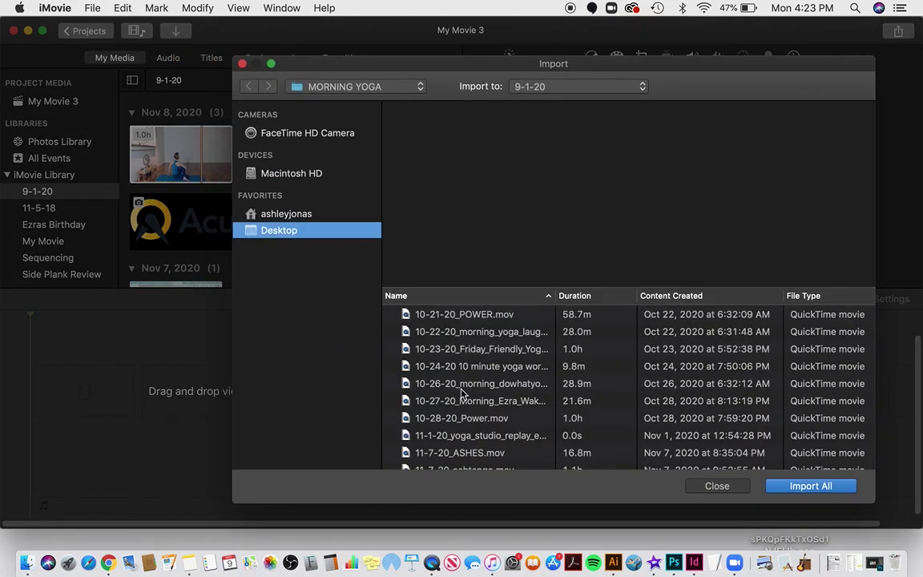
pyautogui.scroll(-1, 458, 393)
pyautogui.click(354, 85)
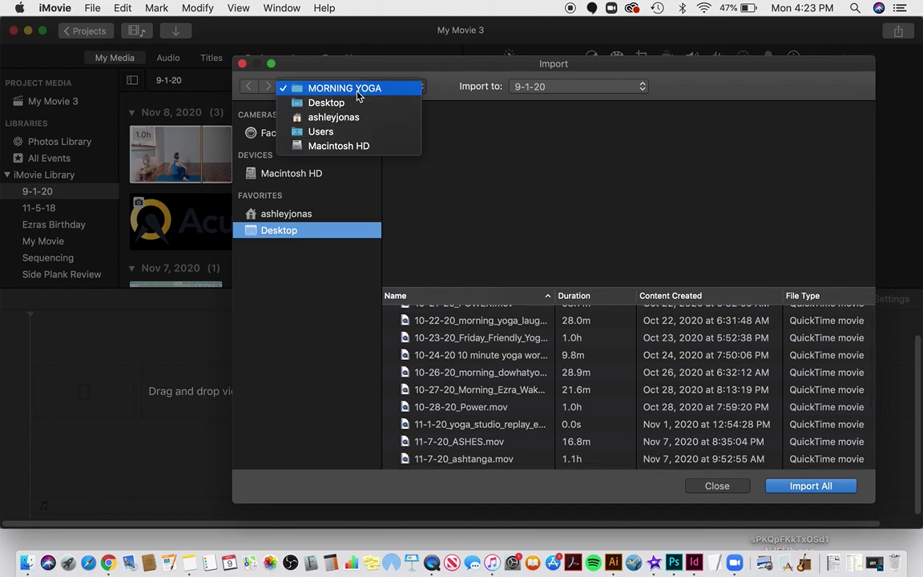
pyautogui.click(487, 332)
pyautogui.click(465, 389)
pyautogui.scroll(-2, 467, 389)
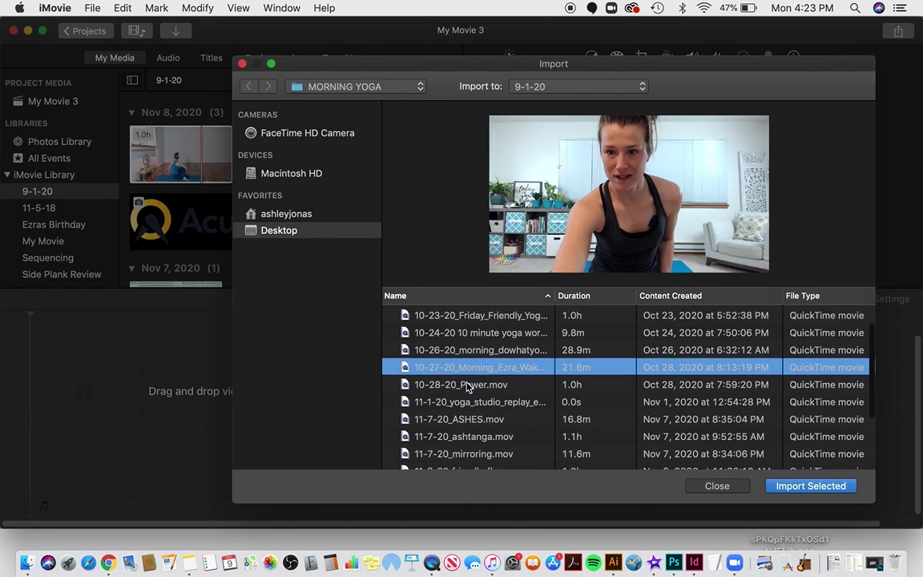
pyautogui.click(467, 388)
pyautogui.scroll(-2, 467, 388)
pyautogui.click(467, 389)
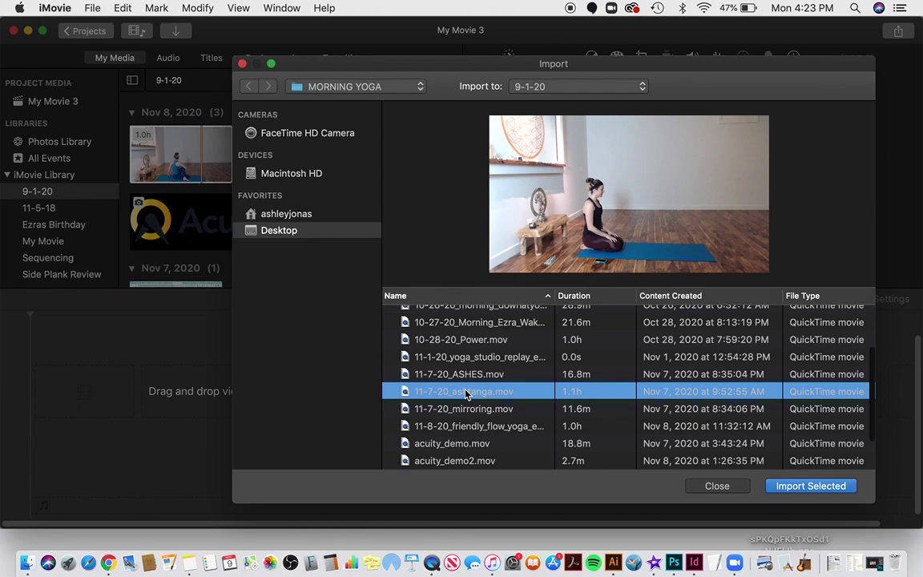
# - Try several file selections in the import window, then close it without importing anything
pyautogui.click(471, 425)
pyautogui.click(472, 327)
pyautogui.click(468, 388)
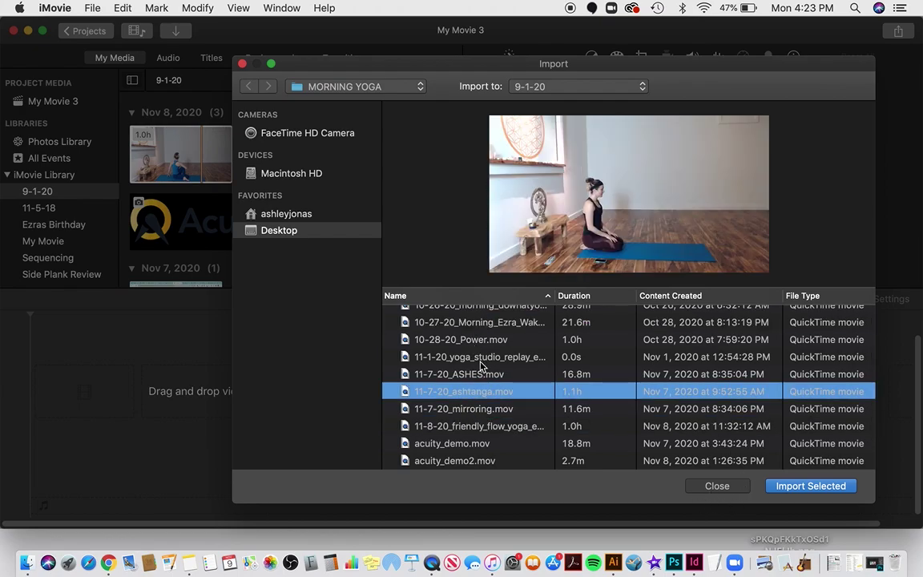
pyautogui.keyDown('shift'); pyautogui.click(480, 355); pyautogui.keyUp('shift')
pyautogui.click(482, 341)
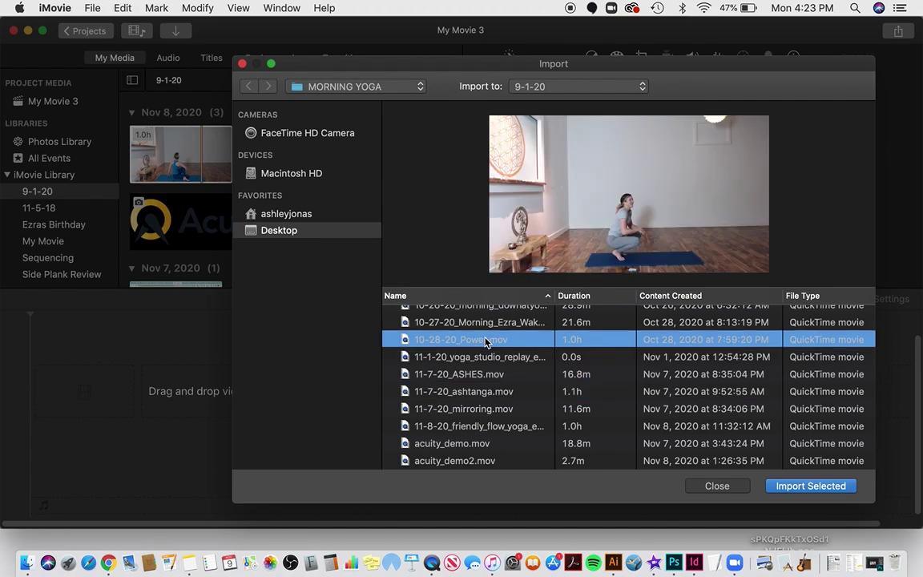
pyautogui.keyDown('super'); pyautogui.click(481, 374); pyautogui.keyUp('super')
pyautogui.keyDown('super'); pyautogui.click(479, 409); pyautogui.keyUp('super')
pyautogui.keyDown('super'); pyautogui.click(478, 443); pyautogui.keyUp('super')
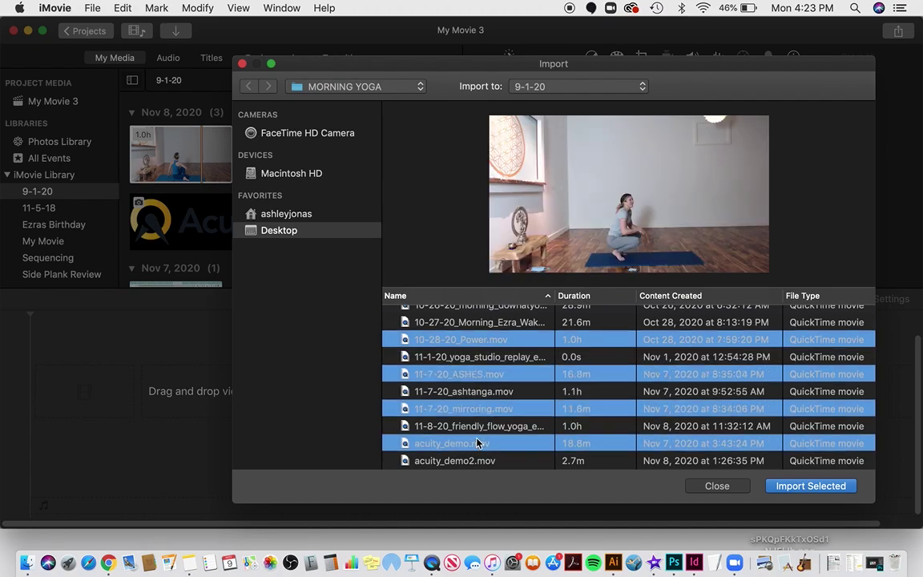
pyautogui.click(500, 323)
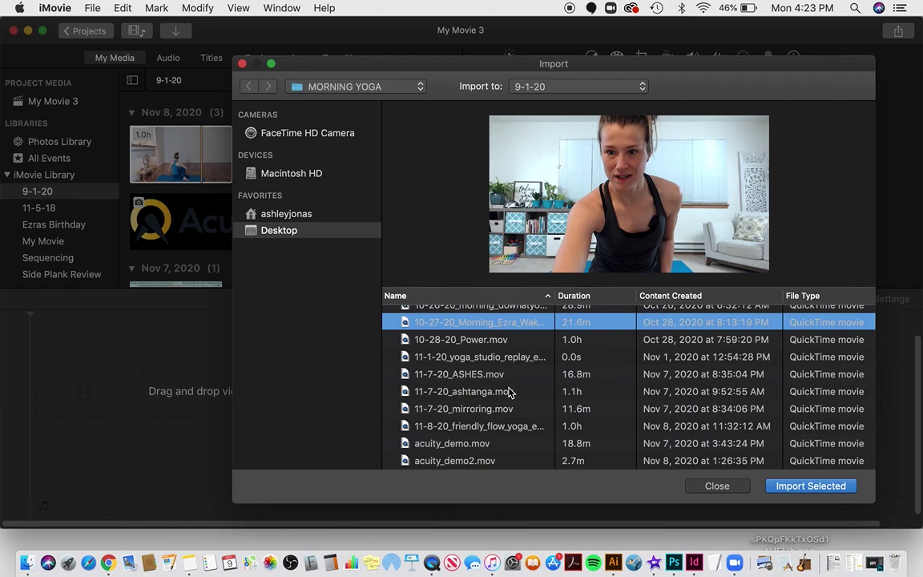
pyautogui.scroll(-3, 508, 391)
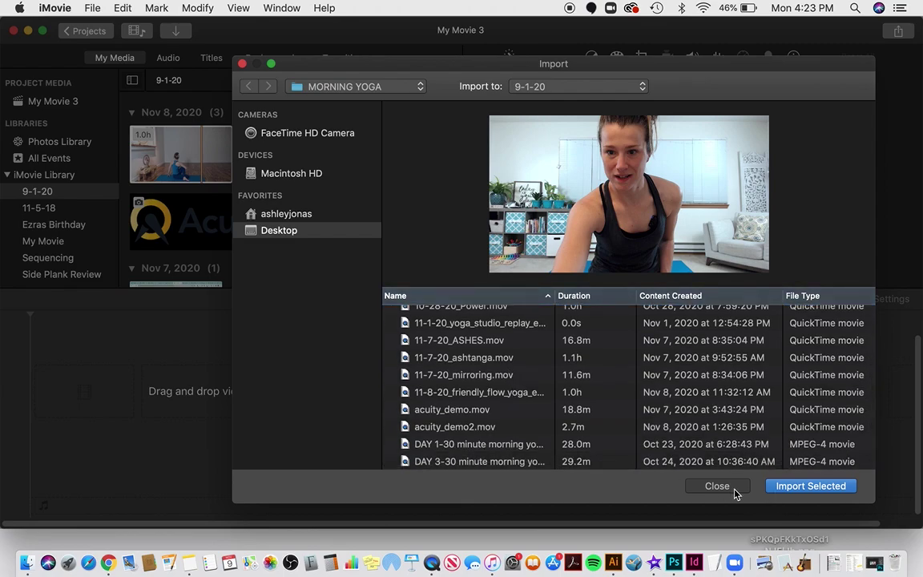
pyautogui.click(705, 487)
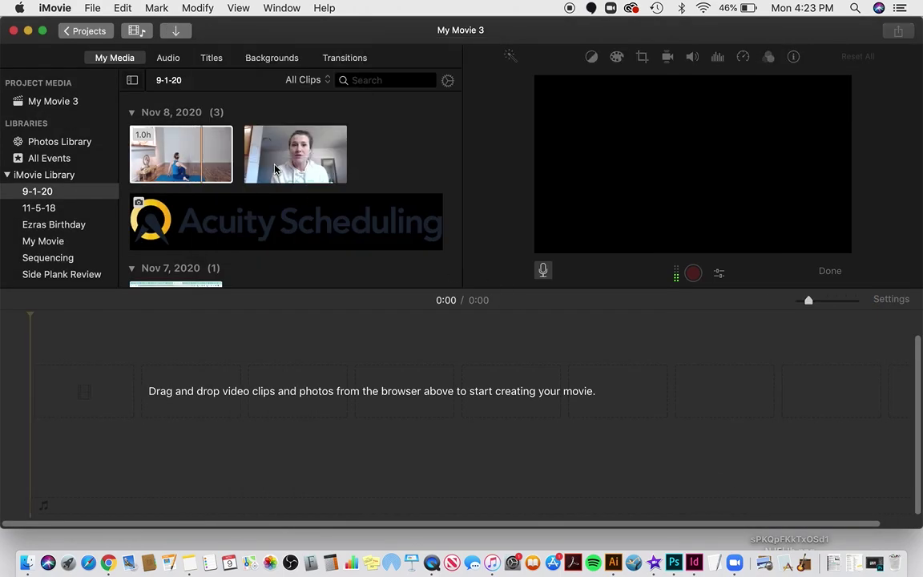
# - Add the Nov 8 yoga class clip from My Media to the movie timeline
pyautogui.click(144, 148)
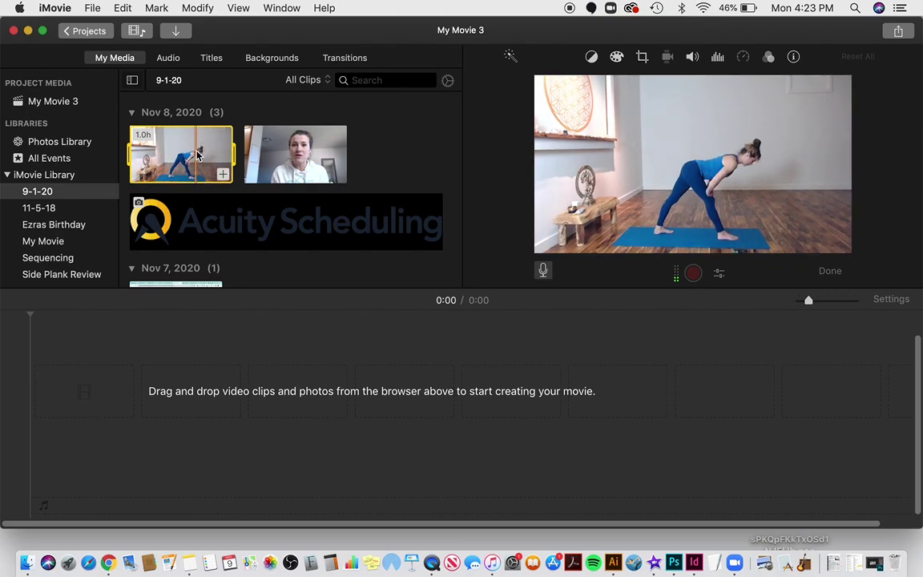
pyautogui.moveTo(197, 155)
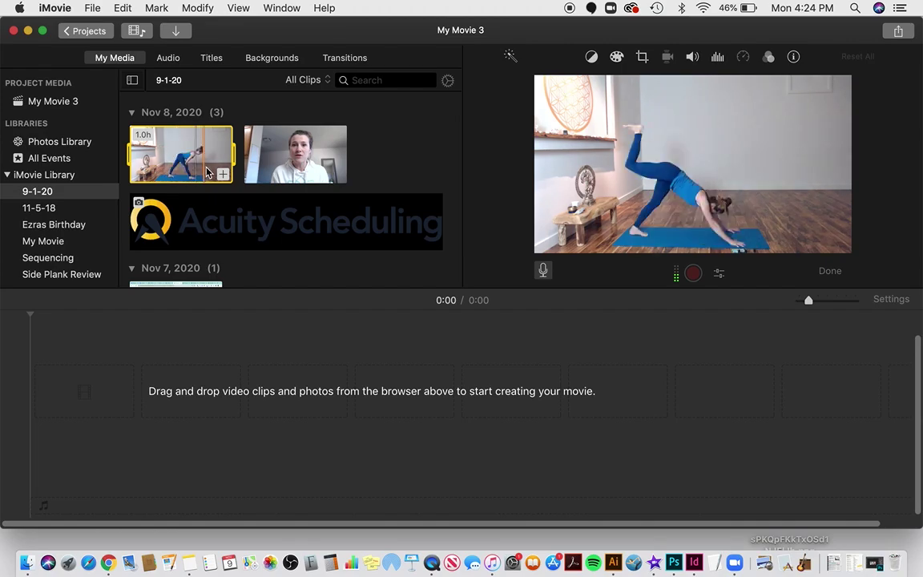
pyautogui.click(224, 175)
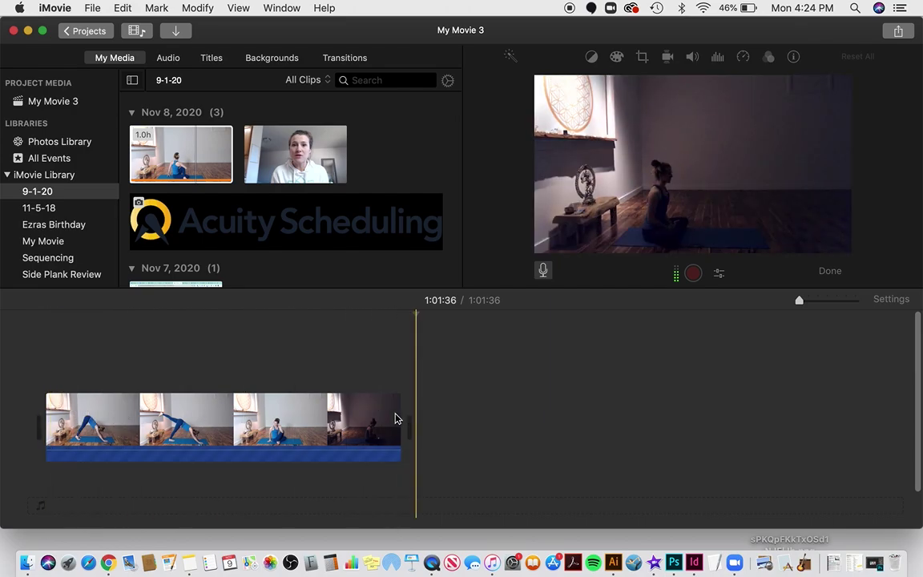
pyautogui.click(175, 422)
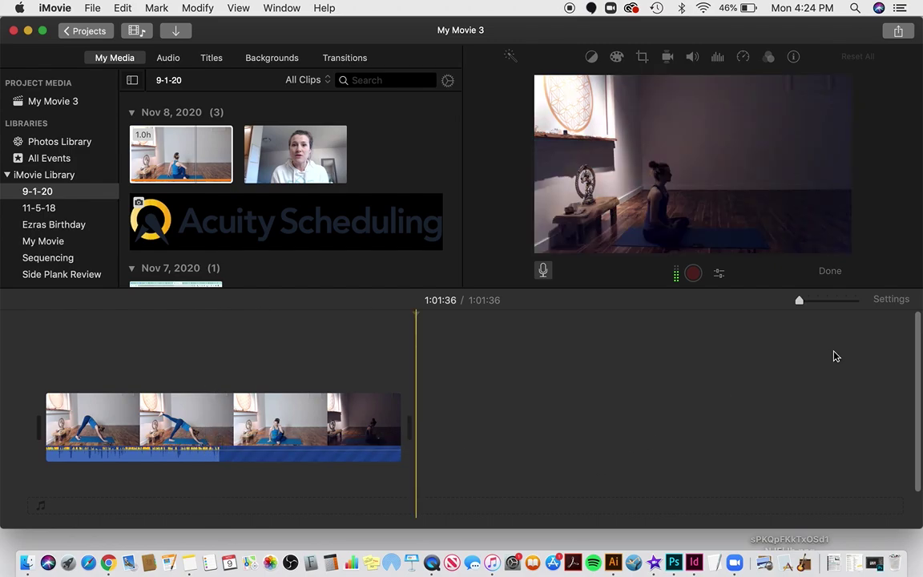
# - Select and zoom in on the yoga clip, then drag its volume line down to a low level
pyautogui.moveTo(800, 300); pyautogui.dragTo(809, 301)
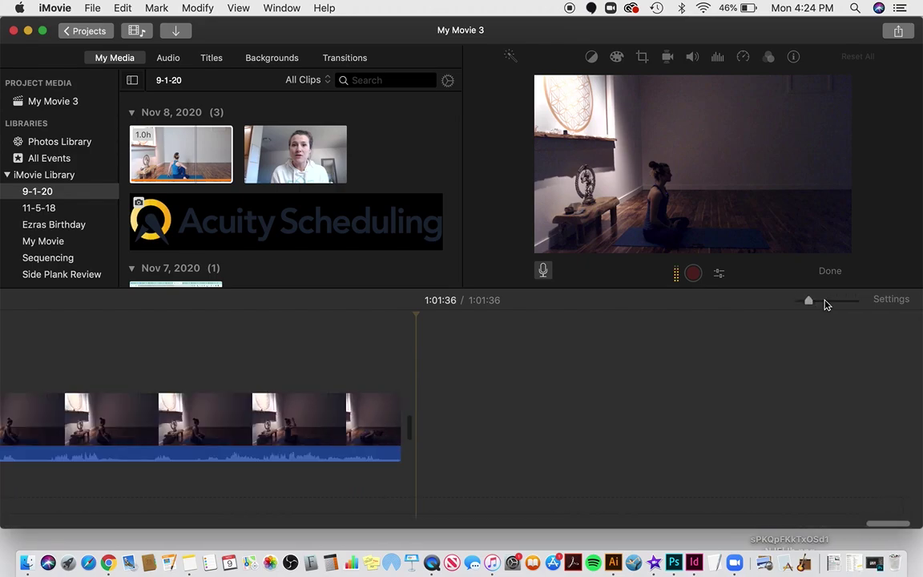
pyautogui.moveTo(808, 301)
pyautogui.mouseDown()
pyautogui.moveTo(821, 302)
pyautogui.moveTo(798, 302)
pyautogui.mouseUp()
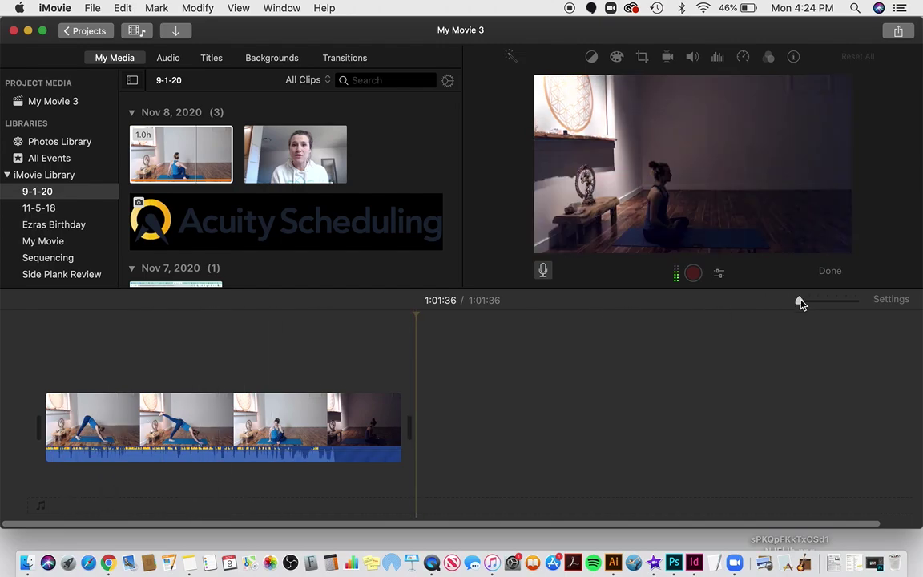
pyautogui.click(230, 413)
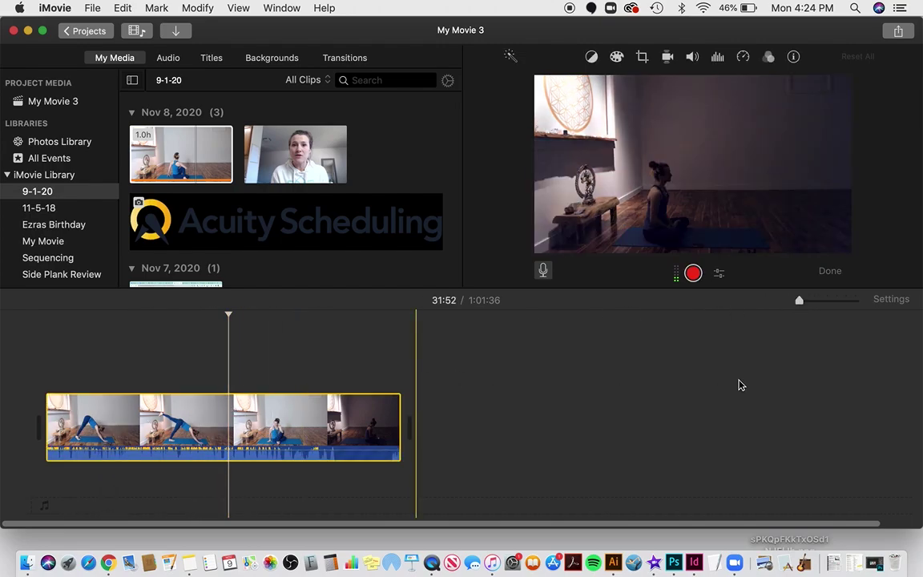
pyautogui.moveTo(807, 301); pyautogui.dragTo(816, 300)
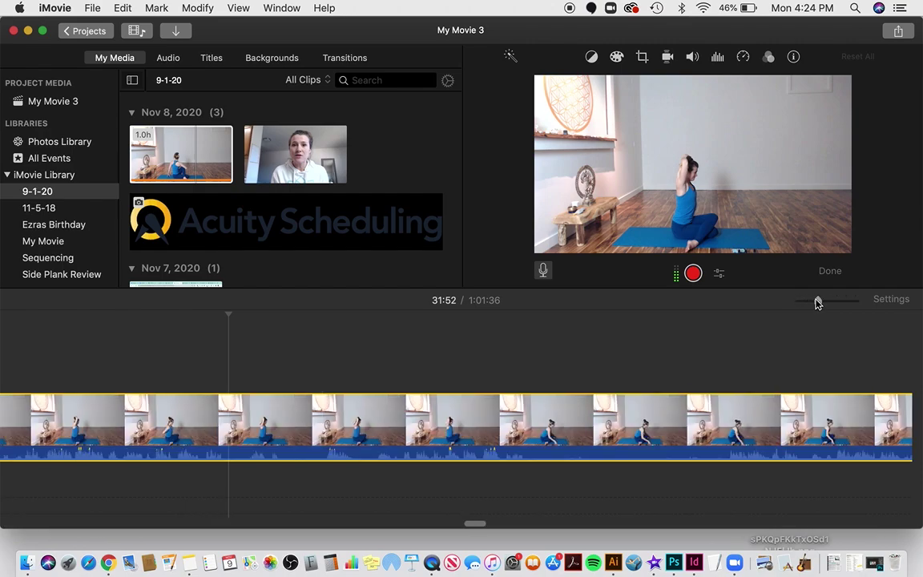
pyautogui.hscroll(-10, 560, 425)
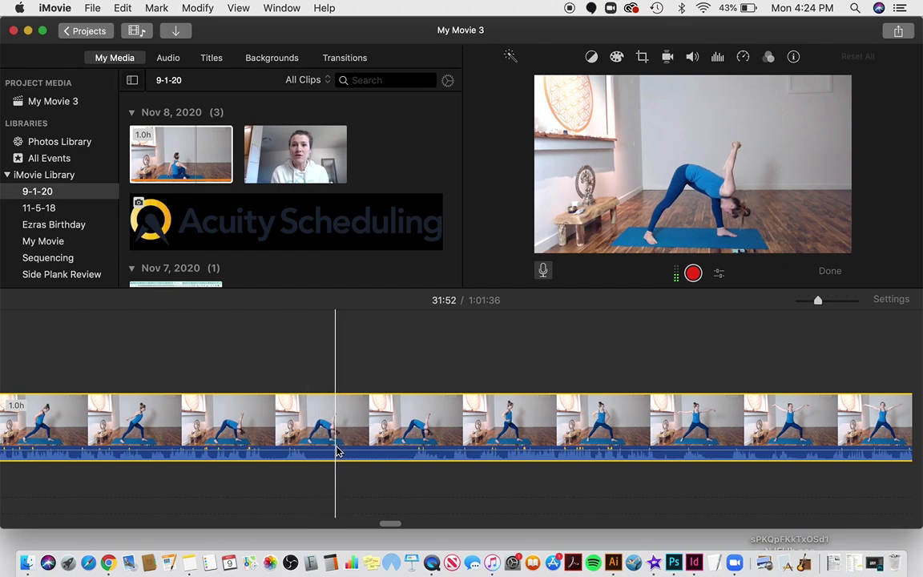
pyautogui.moveTo(336, 450)
pyautogui.mouseDown()
pyautogui.moveTo(338, 465)
pyautogui.moveTo(338, 441)
pyautogui.moveTo(337, 455)
pyautogui.mouseUp()
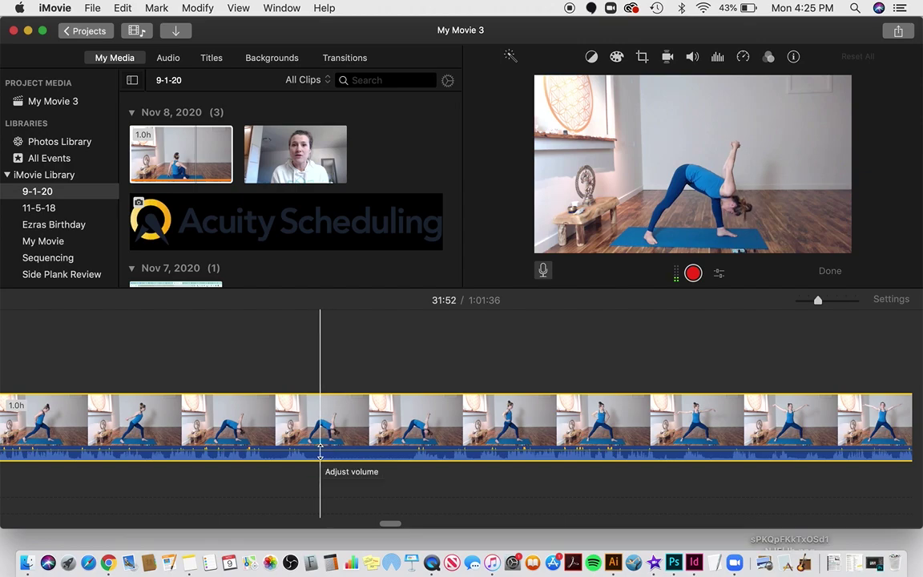
pyautogui.moveTo(319, 448)
pyautogui.mouseDown()
pyautogui.moveTo(318, 471)
pyautogui.moveTo(322, 445)
pyautogui.mouseUp()
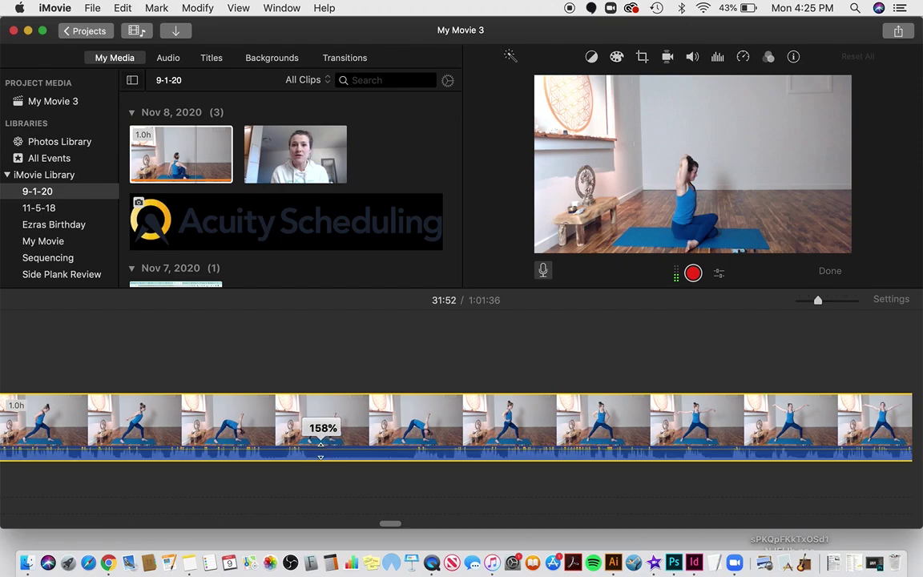
pyautogui.click(197, 9)
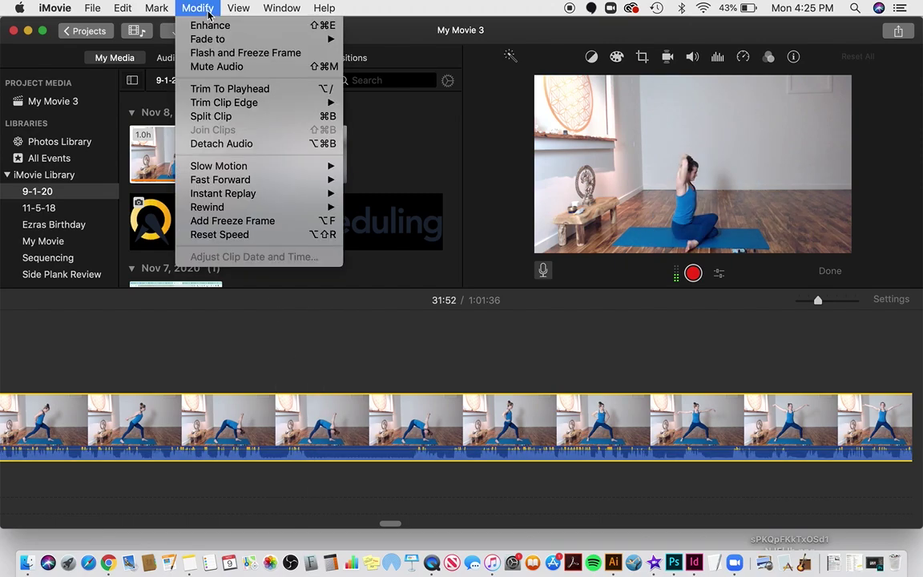
# - Mute the yoga clip's audio, try Detach Audio, then undo the detachment
pyautogui.click(217, 67)
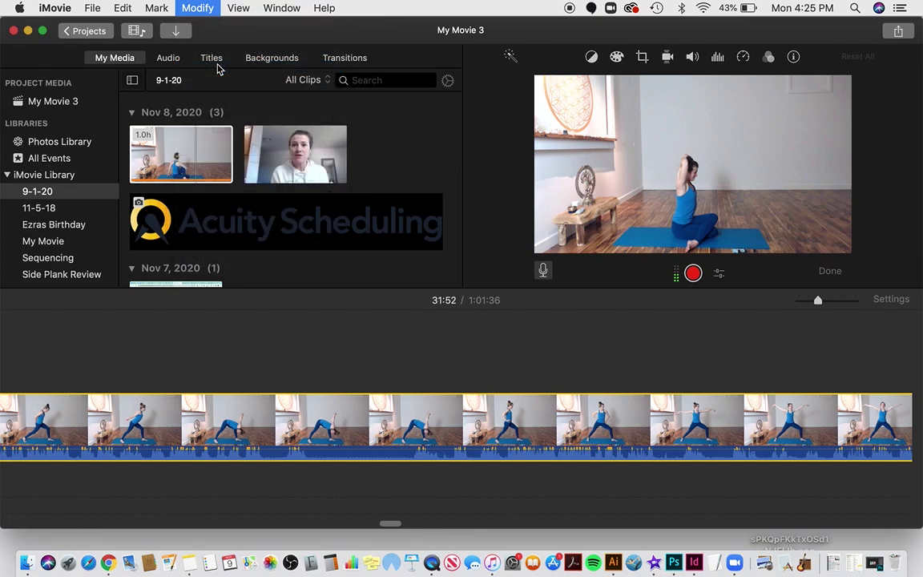
pyautogui.click(207, 9)
pyautogui.click(207, 10)
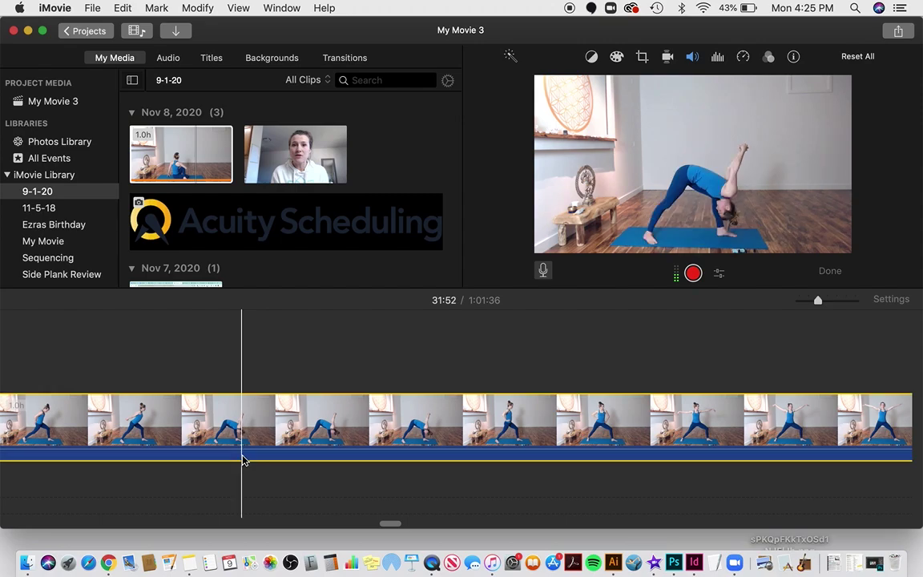
pyautogui.click(243, 423)
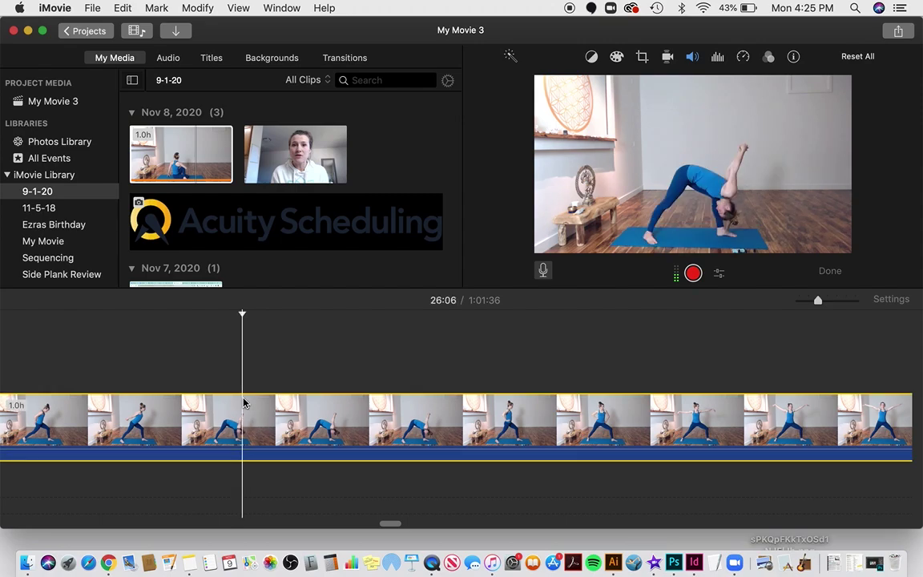
pyautogui.click(200, 10)
pyautogui.click(237, 147)
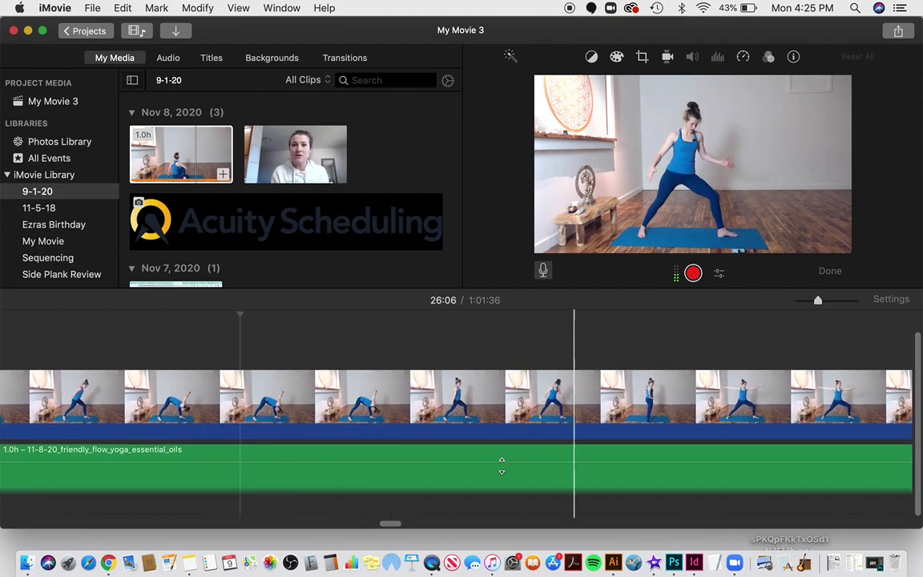
pyautogui.press('super+z')
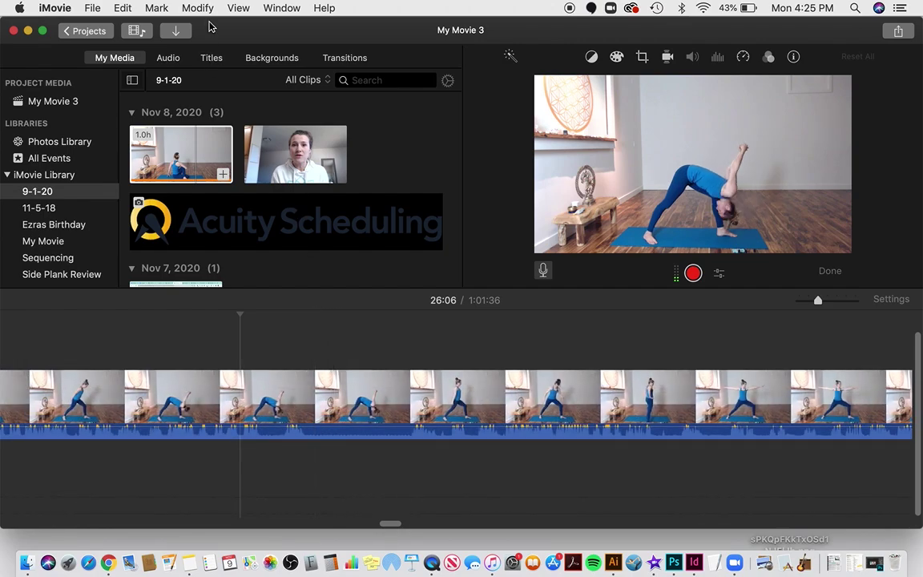
# - Detach the yoga clip's audio into its own track and delete the green audio clip
pyautogui.click(287, 388)
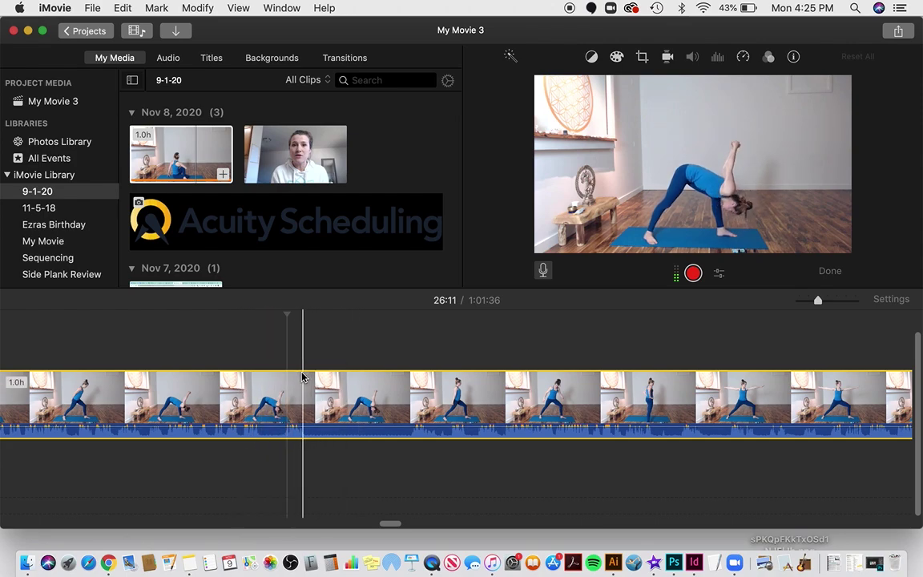
pyautogui.click(198, 8)
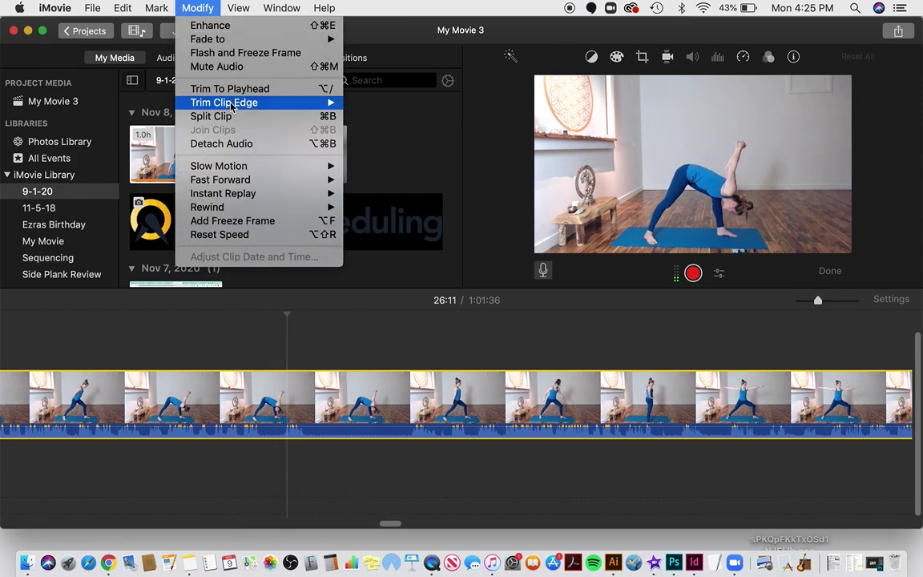
pyautogui.click(238, 144)
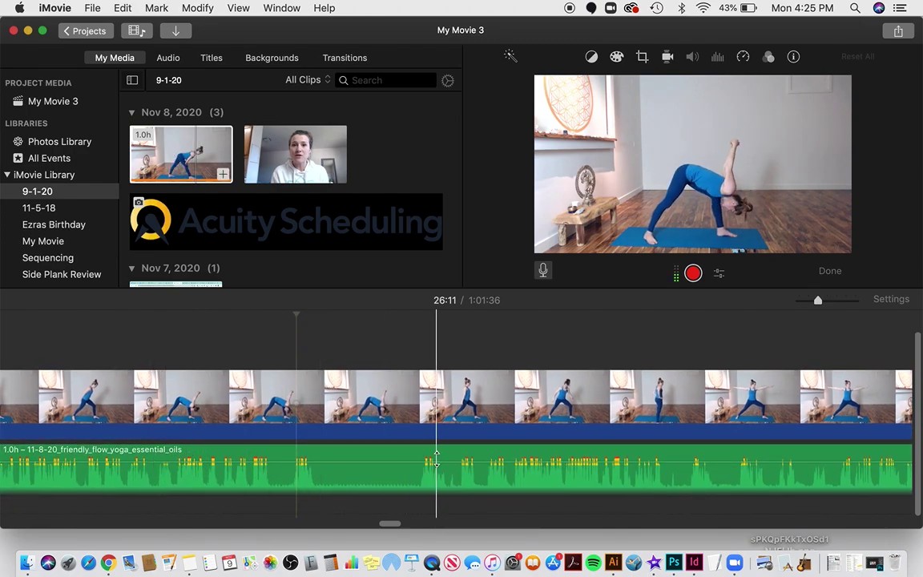
pyautogui.moveTo(388, 462)
pyautogui.moveTo(388, 461); pyautogui.dragTo(388, 472)
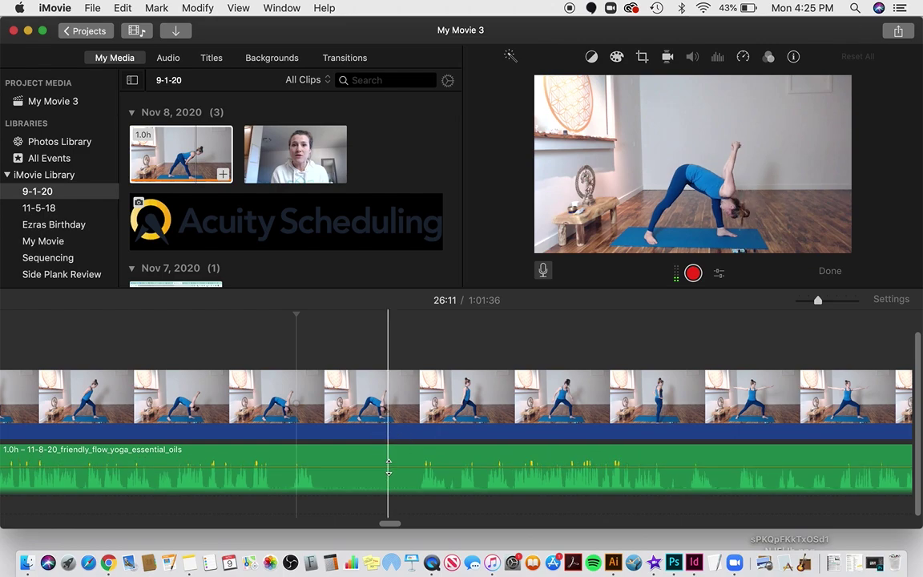
pyautogui.click(285, 455)
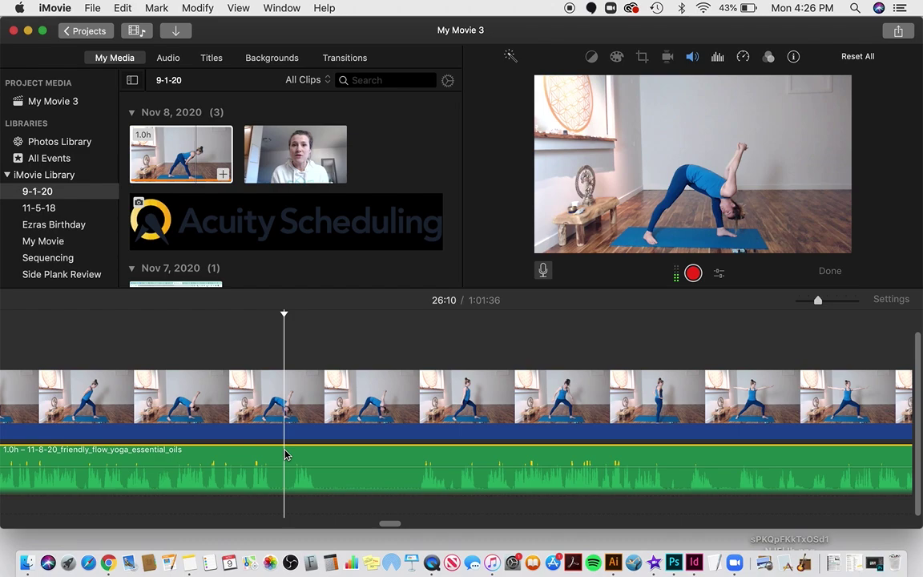
pyautogui.press('Delete')
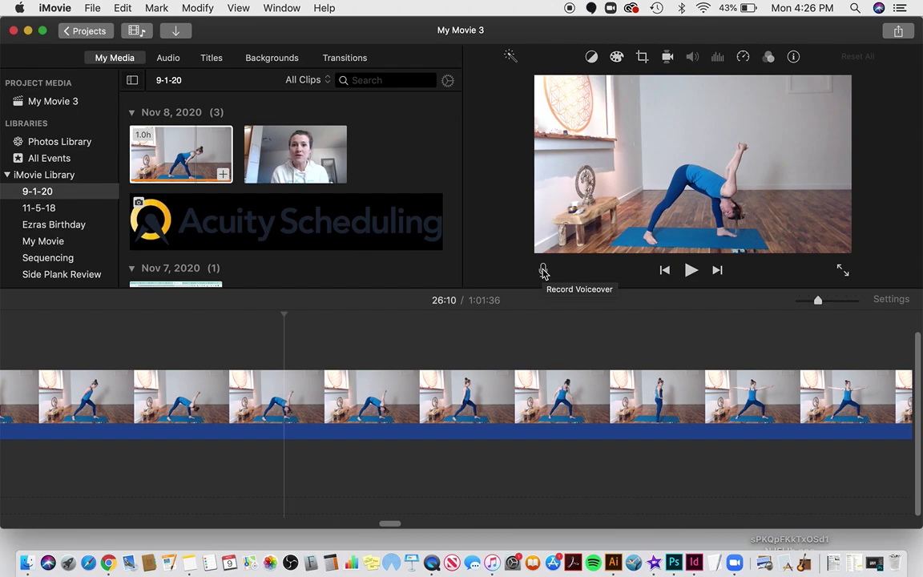
# - Record a 10.3-second voiceover from the narration start point, then begin a second take
pyautogui.click(156, 396)
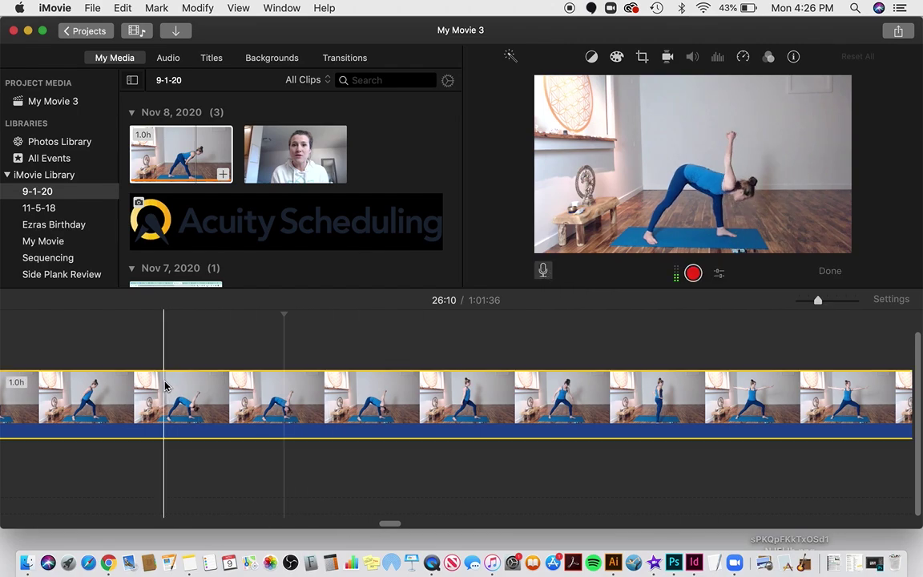
pyautogui.click(220, 410)
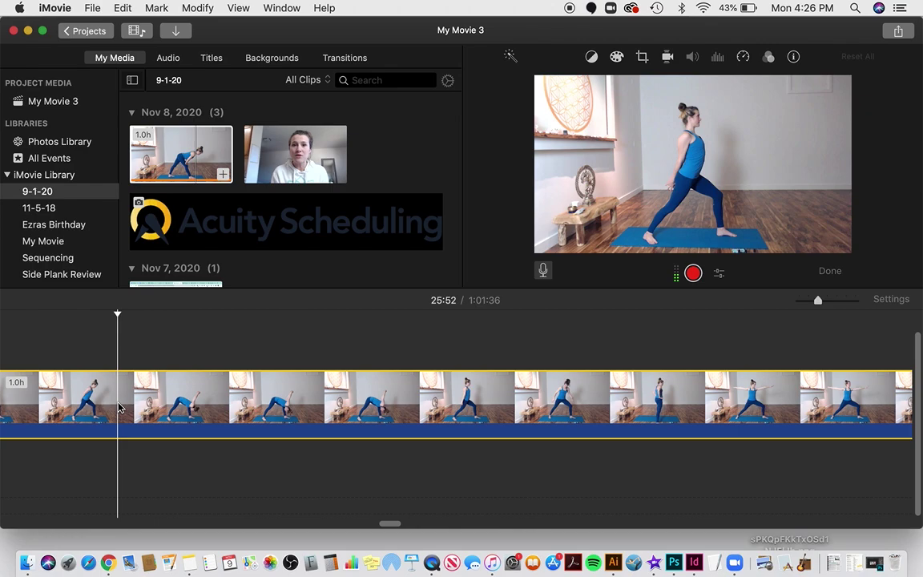
pyautogui.click(693, 274)
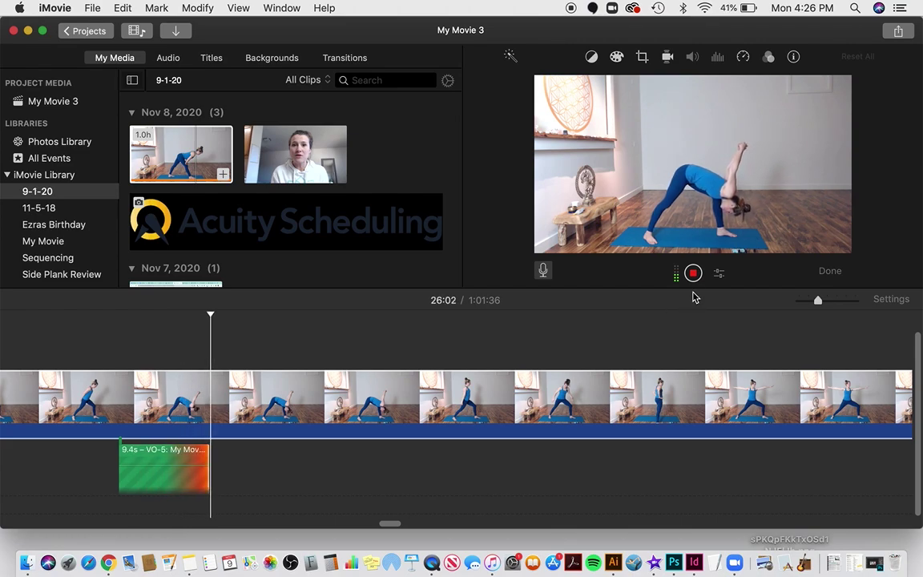
pyautogui.click(693, 273)
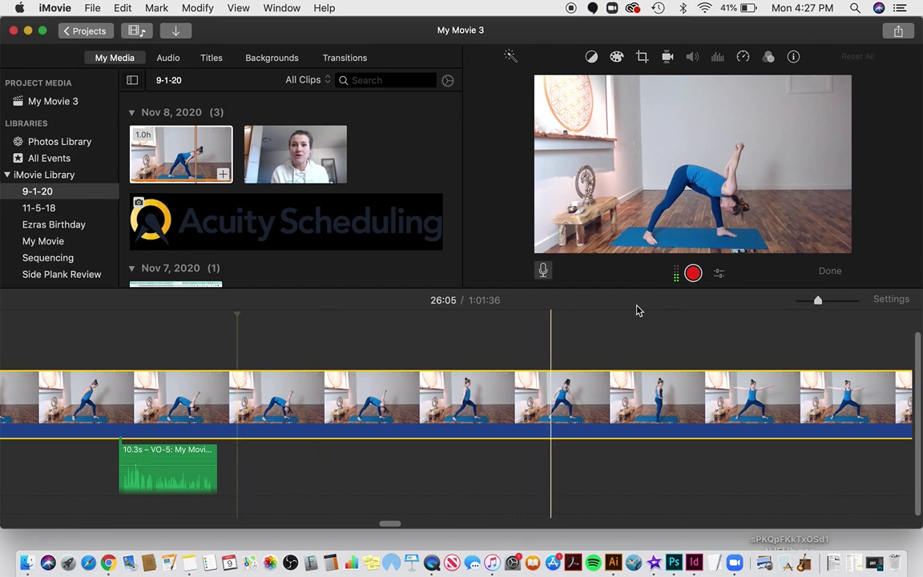
pyautogui.click(693, 273)
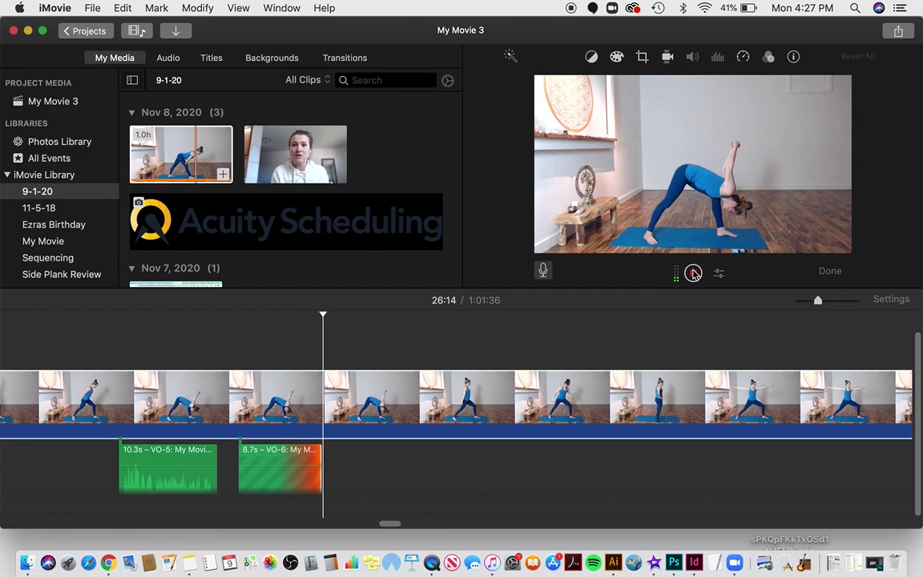
# - Stop the second take to create the VO-6 clip and shorten it to 6.0s
pyautogui.click(693, 273)
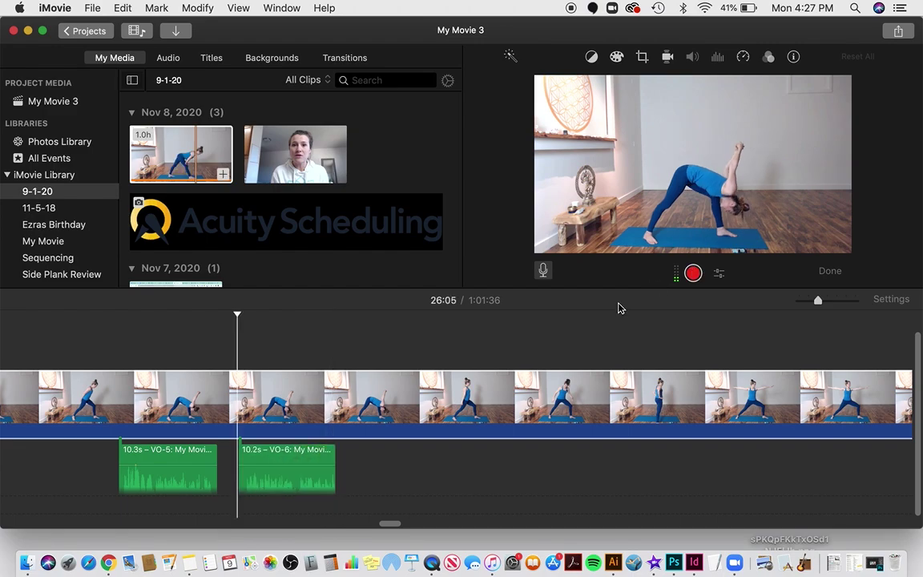
pyautogui.click(285, 427)
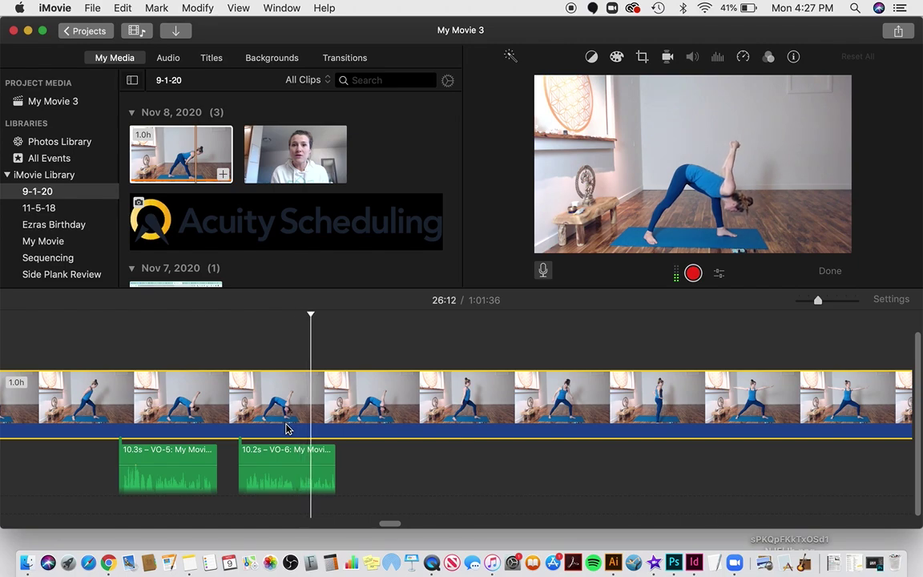
pyautogui.hscroll(-2, 321, 448)
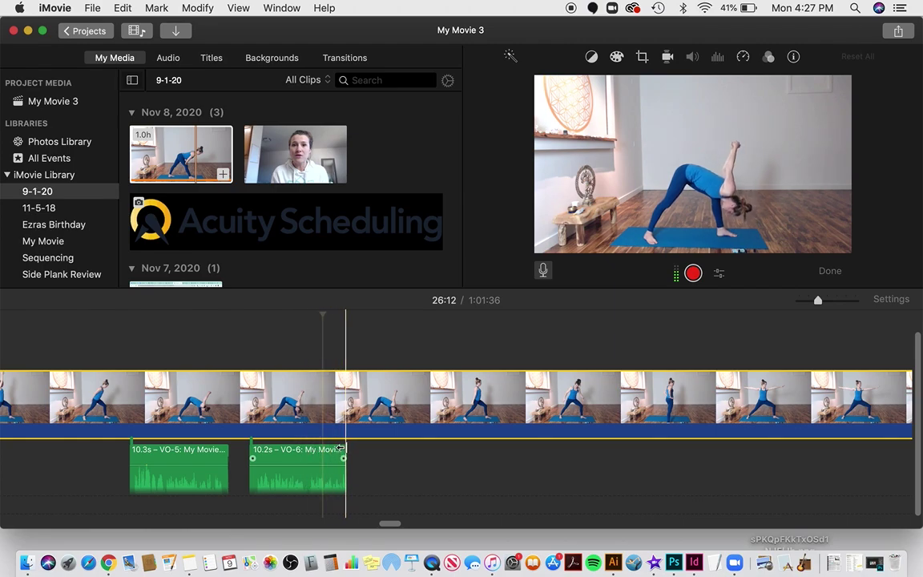
pyautogui.moveTo(343, 451)
pyautogui.mouseDown()
pyautogui.moveTo(303, 456)
pyautogui.moveTo(345, 454)
pyautogui.mouseUp()
pyautogui.rightClick(312, 460)
pyautogui.click(311, 459)
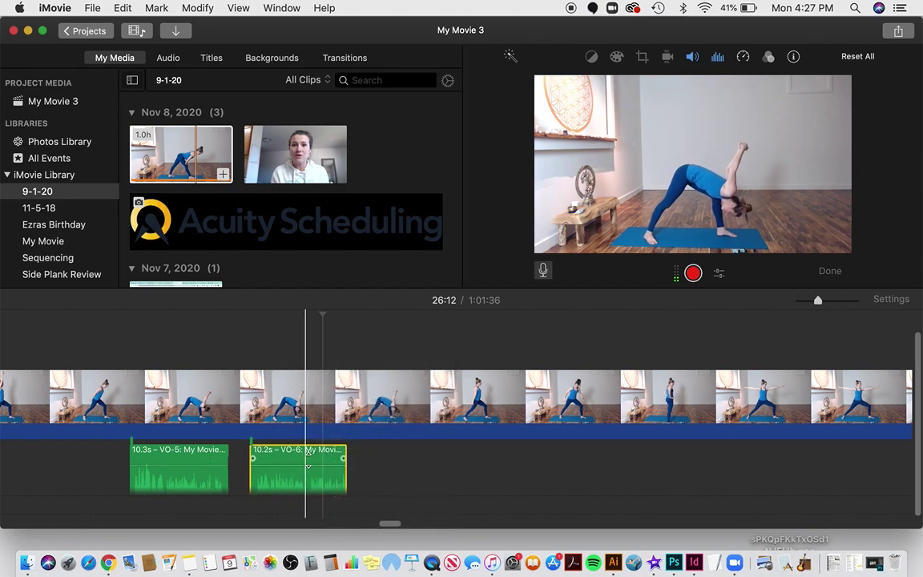
pyautogui.click(306, 390)
# - Split VO-6 at the playhead and delete its 4.5s second half
pyautogui.click(303, 456)
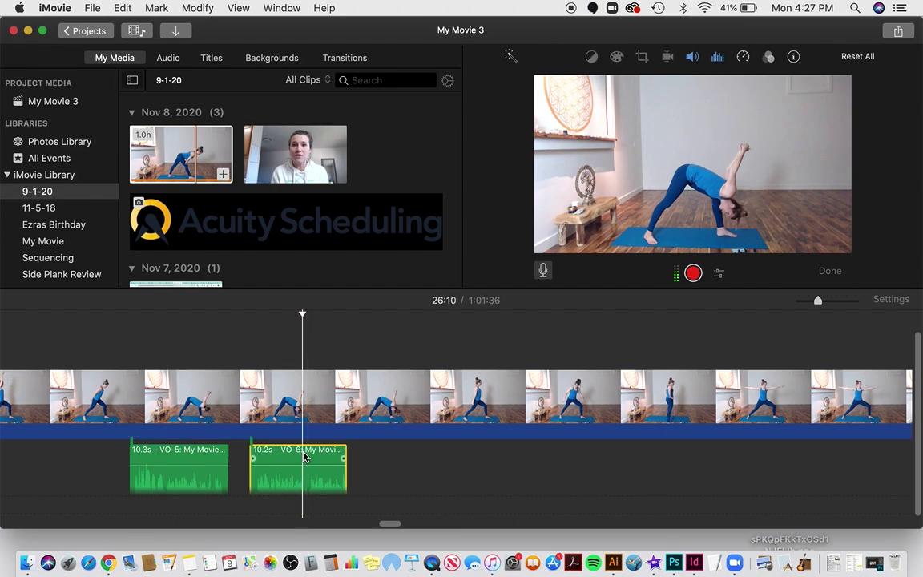
pyautogui.rightClick(305, 457)
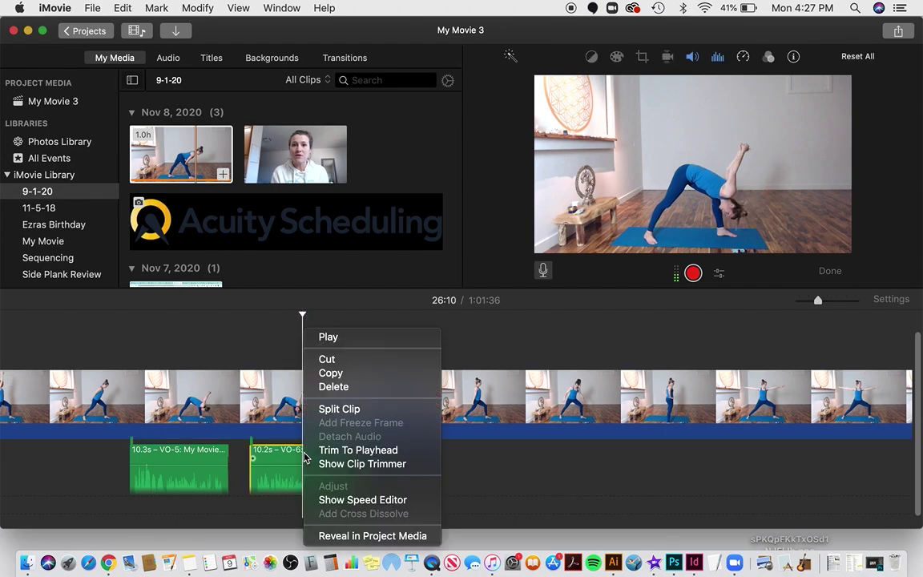
pyautogui.click(336, 408)
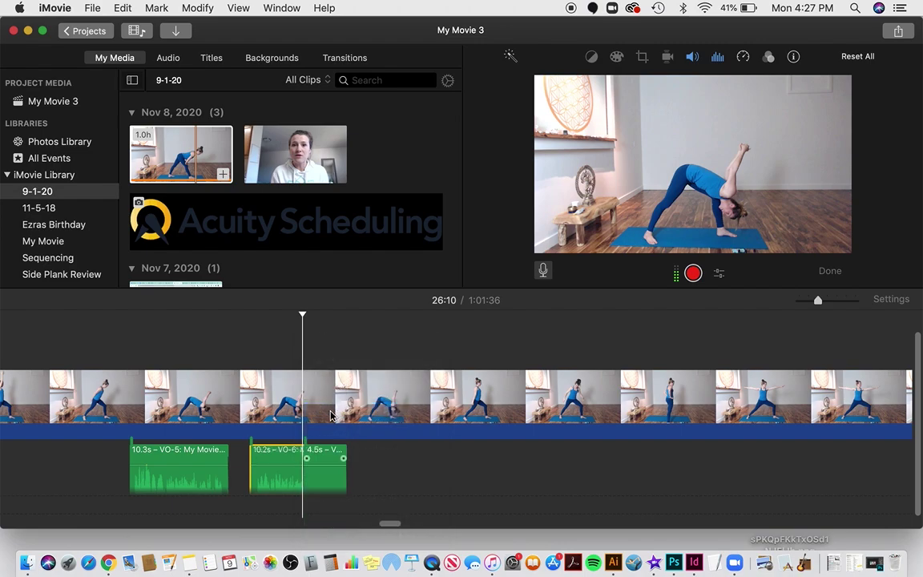
pyautogui.click(327, 457)
pyautogui.press('Delete')
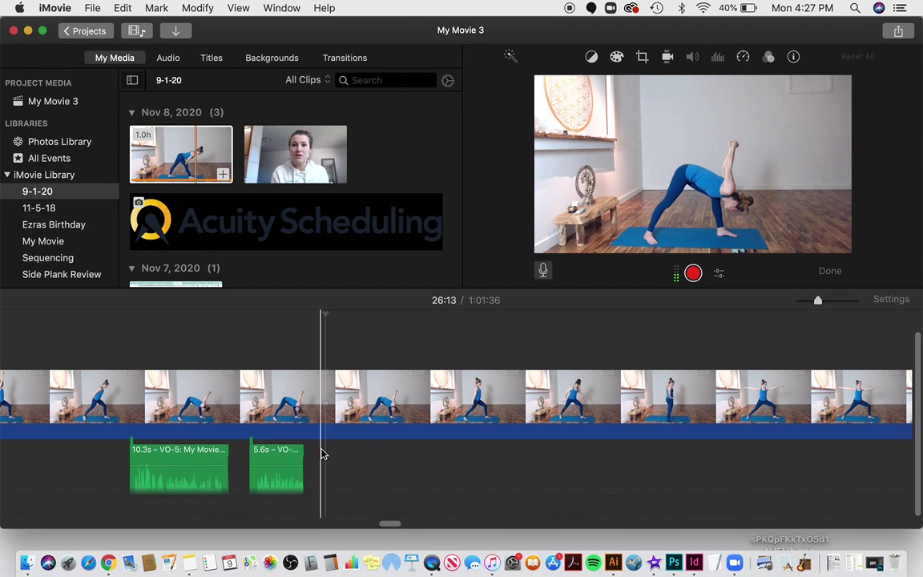
# - Split the 5.6s voiceover twice, silence and delete the middle piece, then select the leftovers
pyautogui.click(266, 455)
pyautogui.rightClick(267, 453)
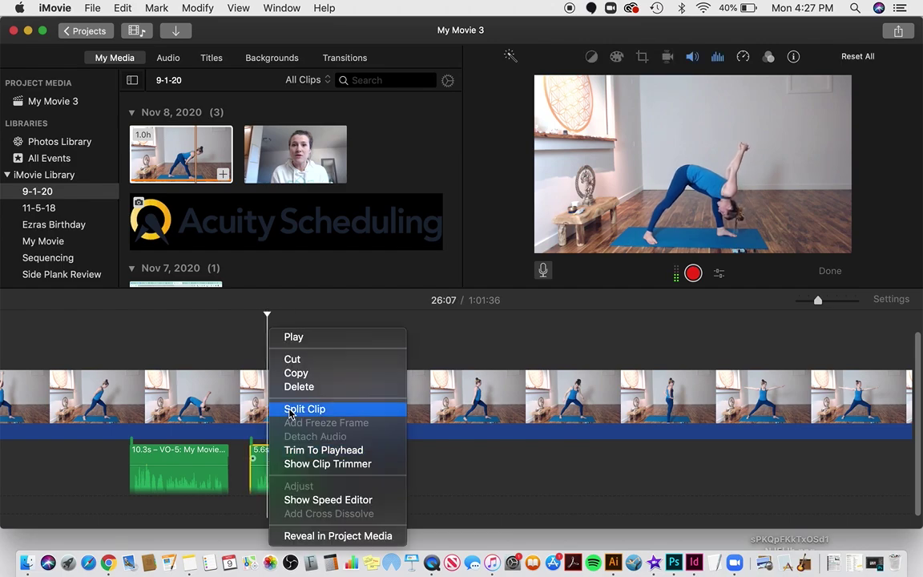
pyautogui.click(304, 408)
pyautogui.click(286, 455)
pyautogui.rightClick(286, 455)
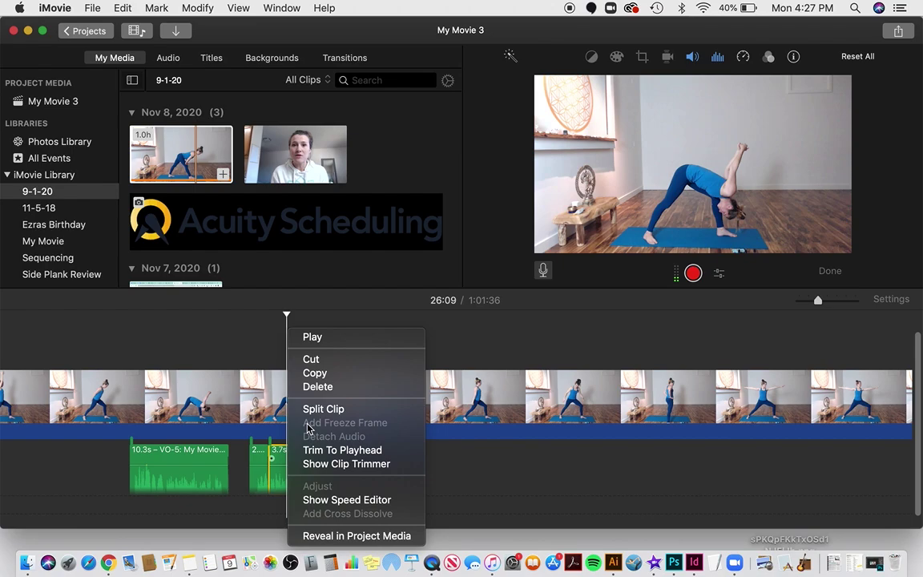
pyautogui.click(314, 411)
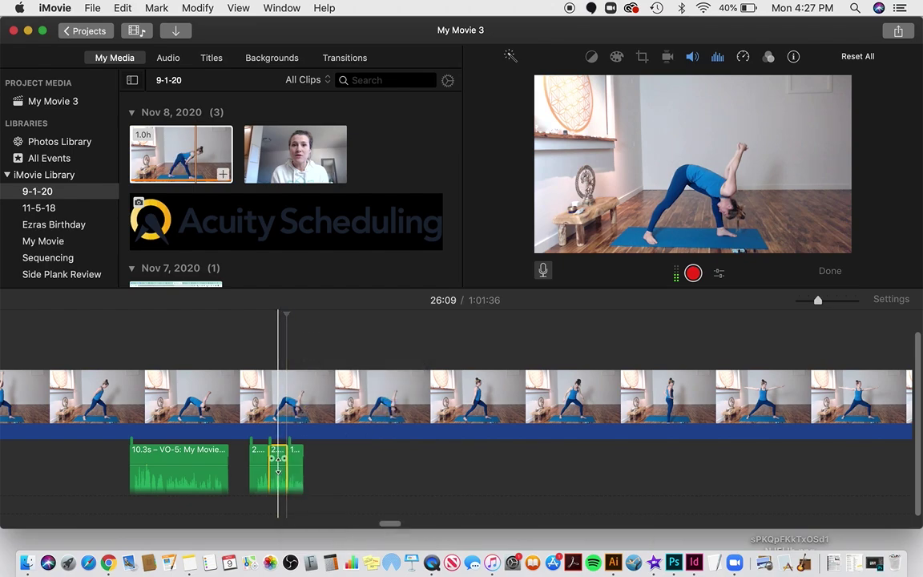
pyautogui.moveTo(278, 468); pyautogui.dragTo(278, 488)
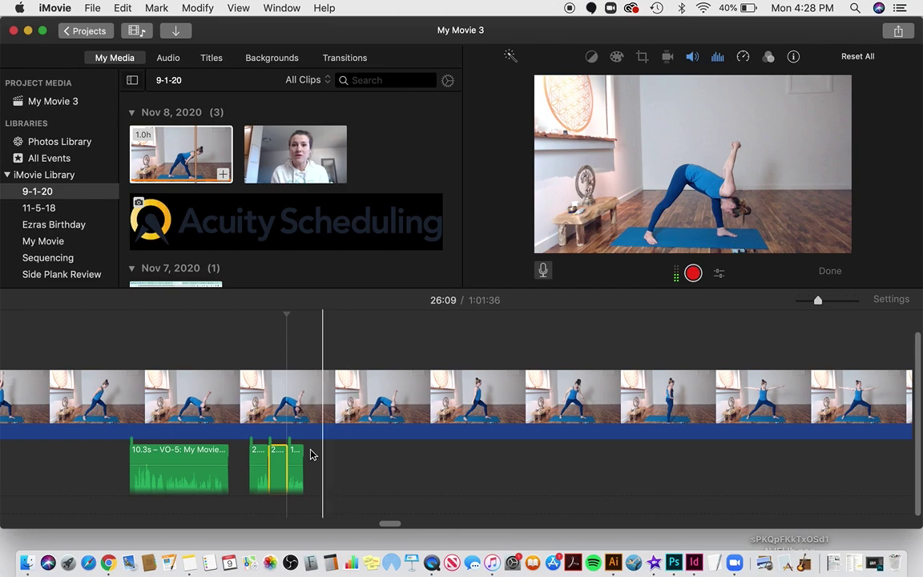
pyautogui.press('Delete')
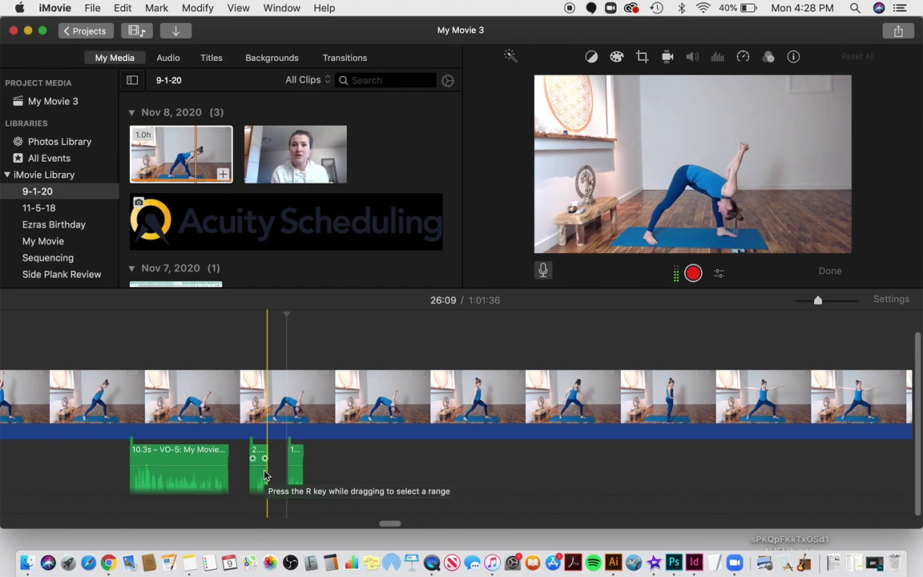
pyautogui.moveTo(320, 468); pyautogui.dragTo(260, 470)
pyautogui.press('Delete')
pyautogui.hscroll(-2, 260, 471)
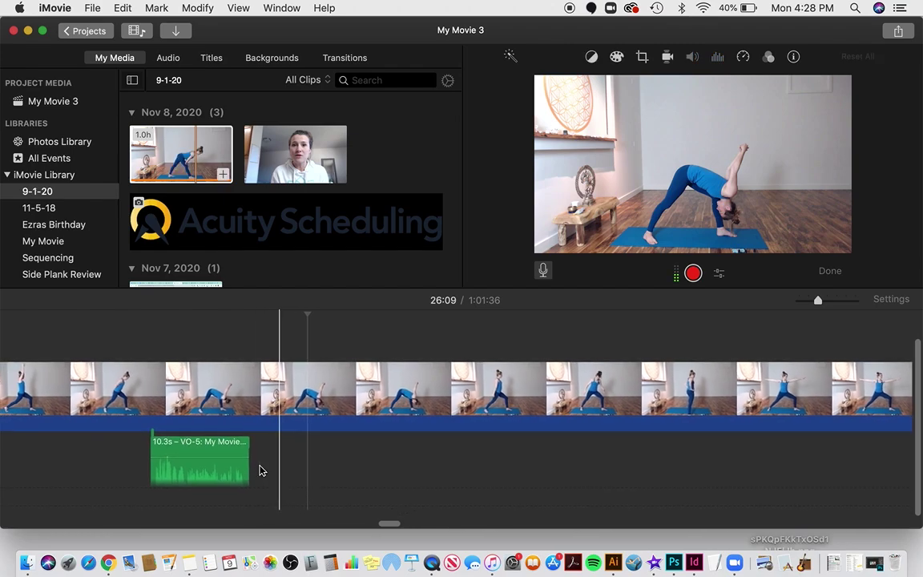
pyautogui.click(237, 434)
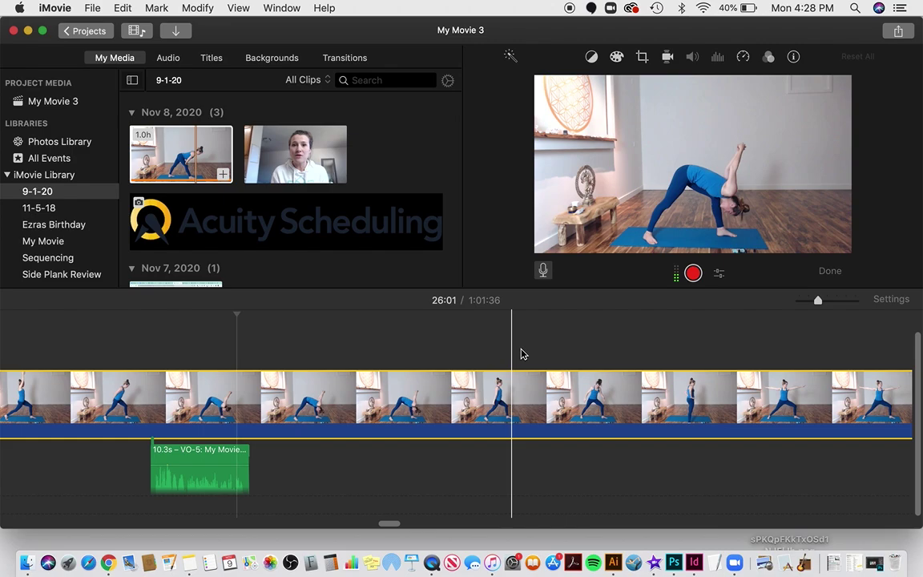
pyautogui.click(692, 273)
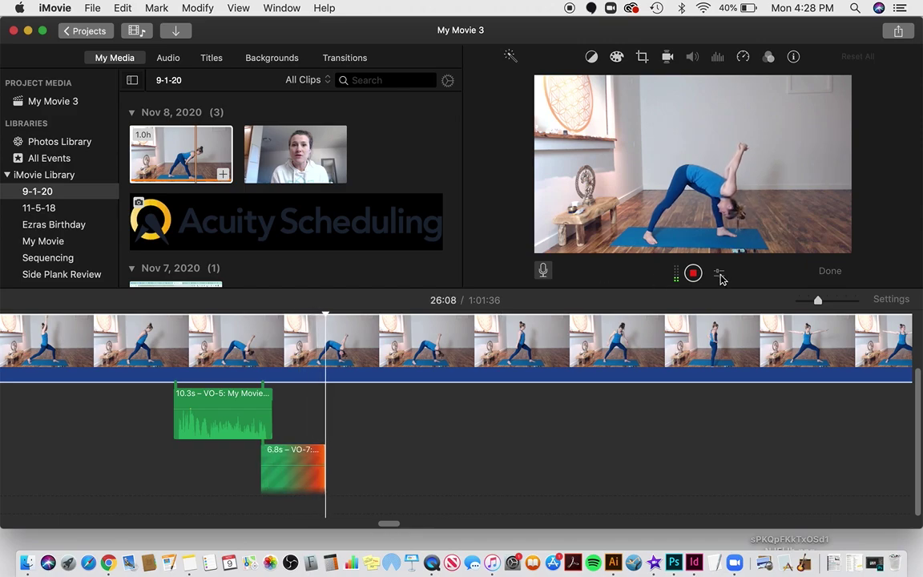
pyautogui.click(692, 273)
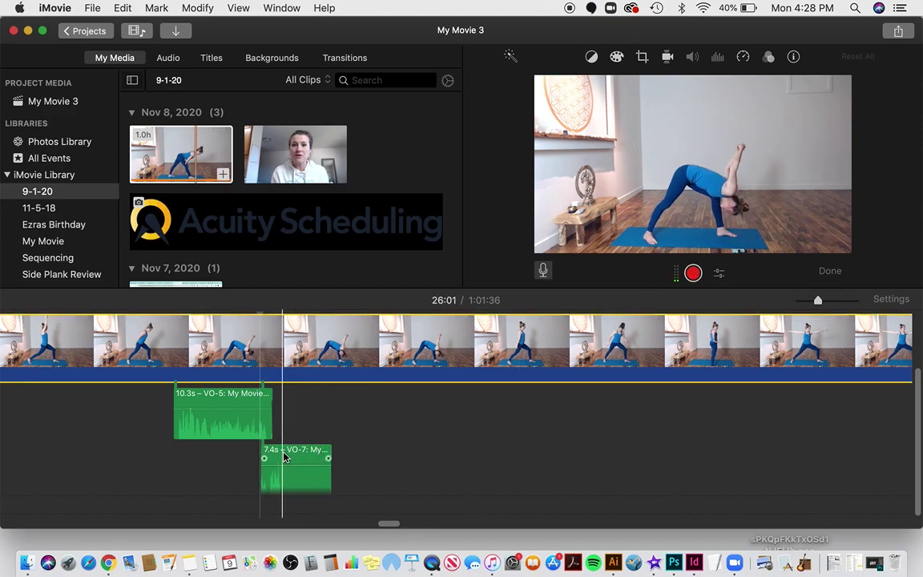
pyautogui.moveTo(284, 457)
pyautogui.mouseDown()
pyautogui.moveTo(302, 401)
pyautogui.moveTo(291, 453)
pyautogui.moveTo(280, 458)
pyautogui.mouseUp()
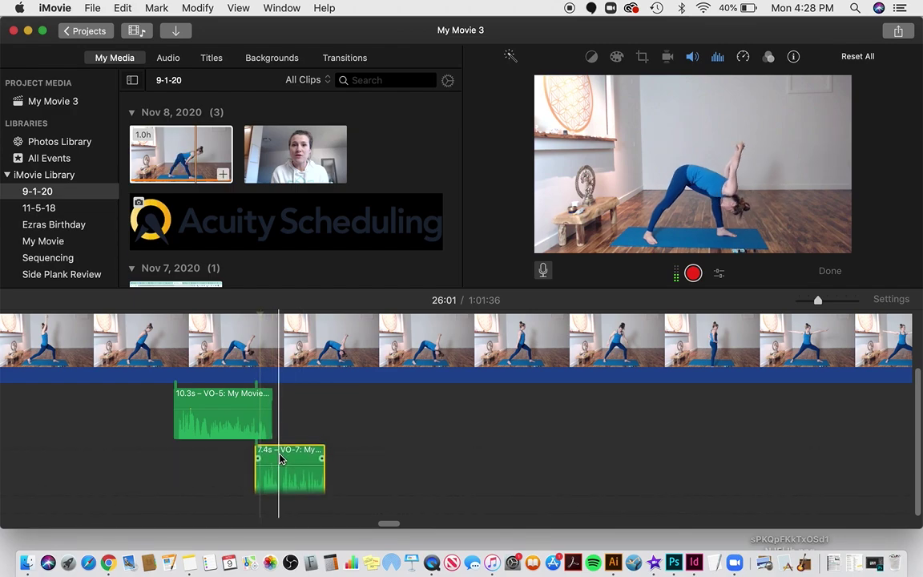
pyautogui.press('Delete')
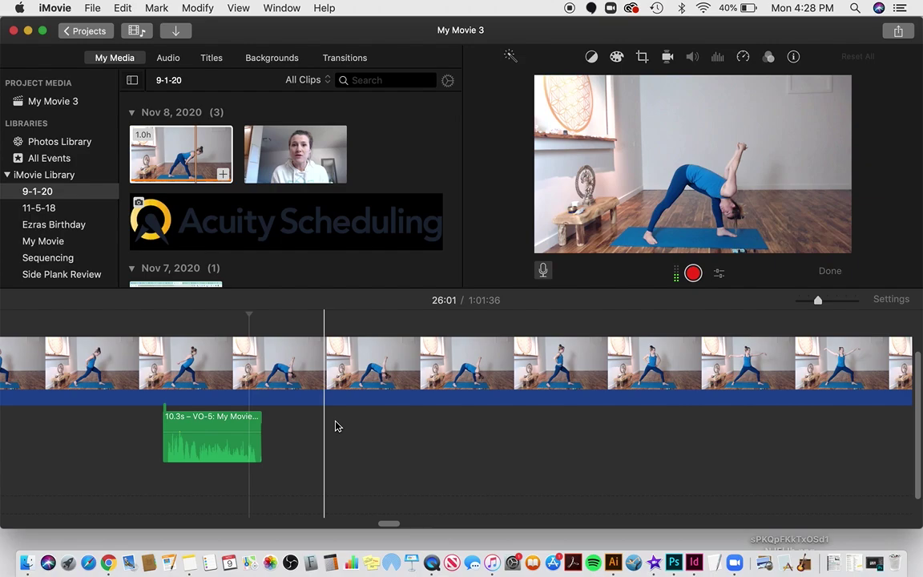
pyautogui.scroll(2, 321, 432)
# - Select the 10.3s VO-5 voiceover clip under the yoga video and delete it
pyautogui.click(234, 461)
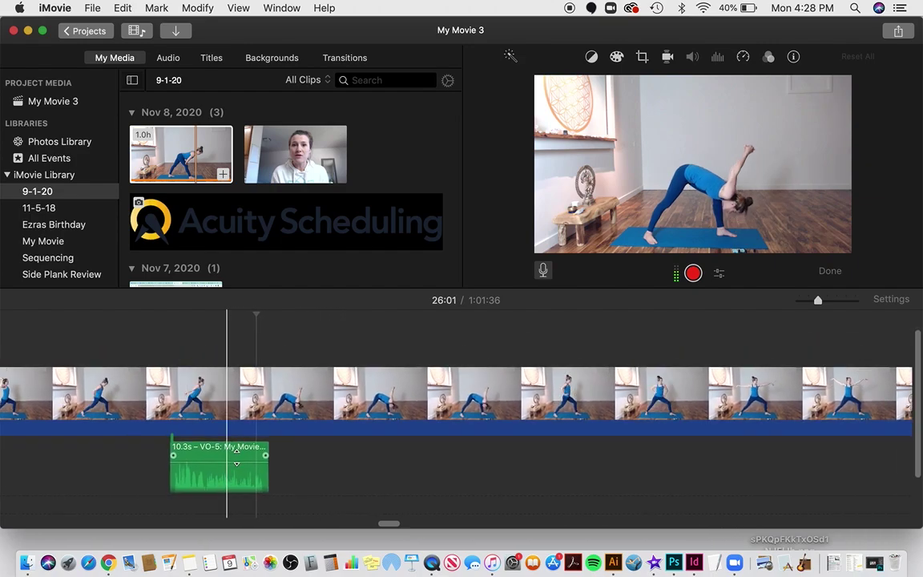
pyautogui.hscroll(1, 236, 457)
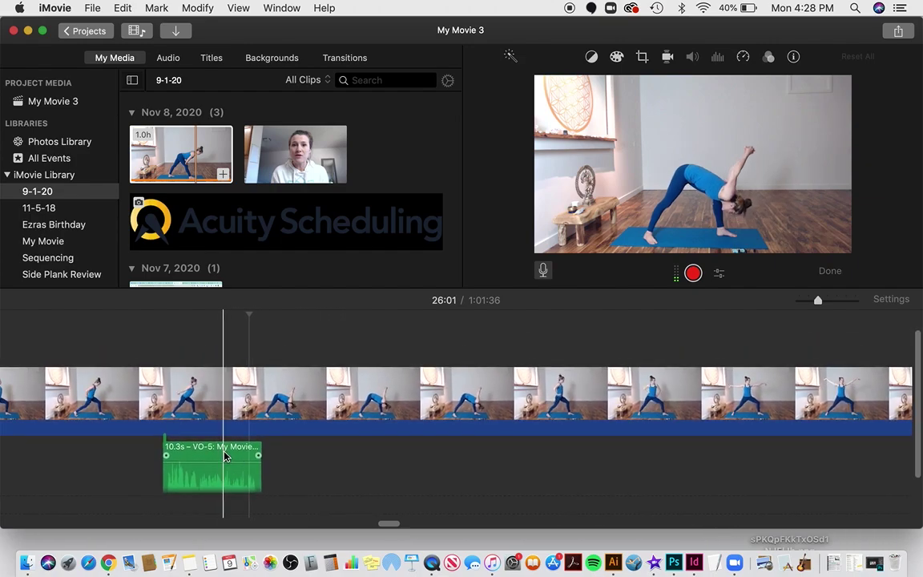
pyautogui.scroll(2, 225, 456)
pyautogui.click(222, 459)
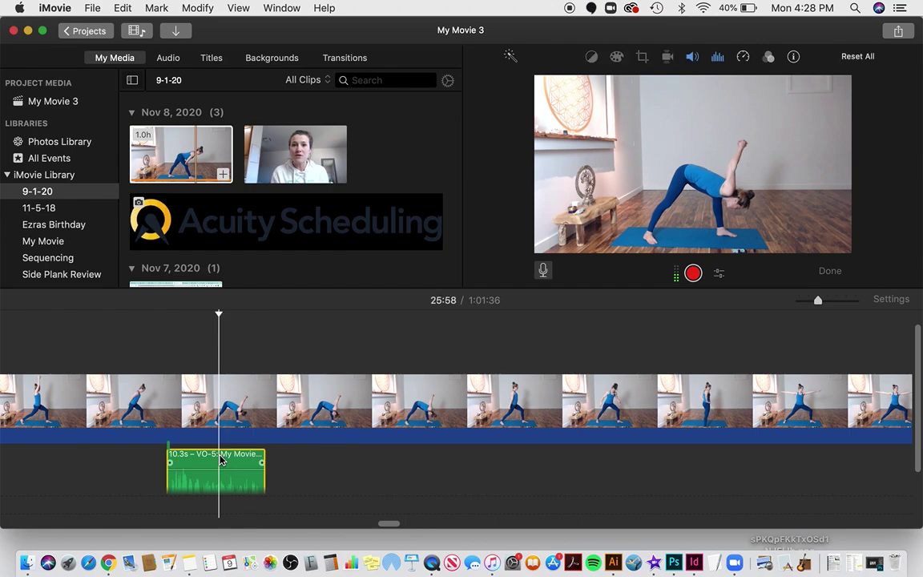
pyautogui.press('Delete')
pyautogui.hscroll(-10, 222, 459)
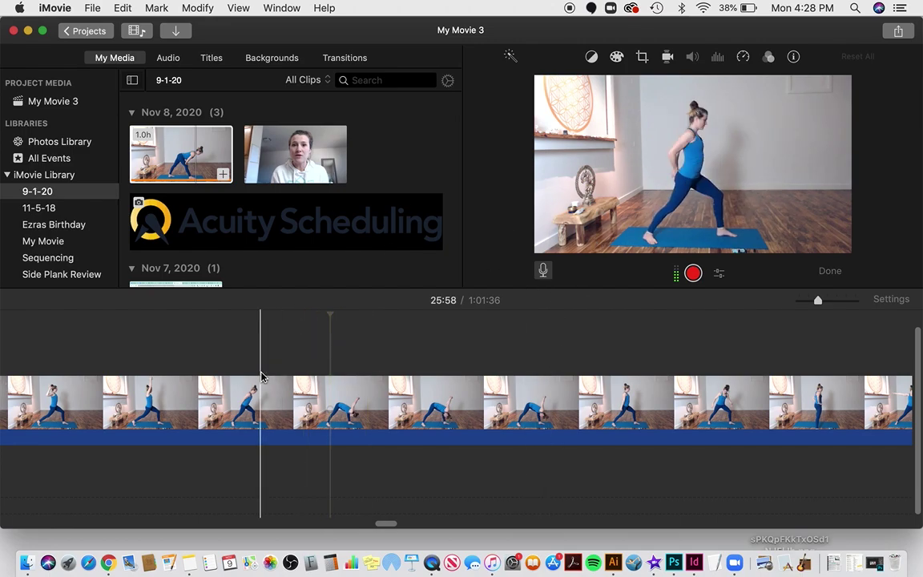
# - Scroll back through the timeline and place the playhead near 20:15
pyautogui.hscroll(-10, 261, 376)
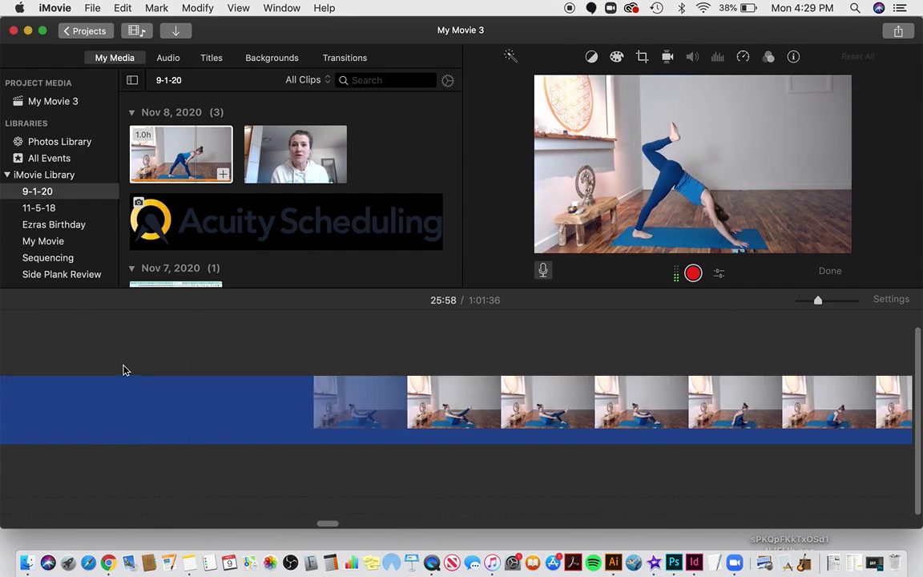
pyautogui.hscroll(-2, 124, 370)
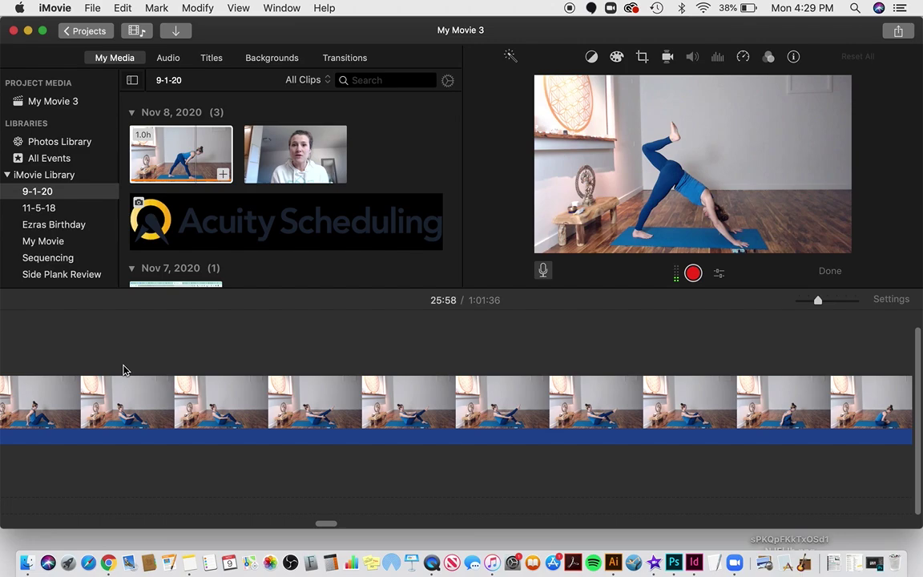
pyautogui.hscroll(-5, 125, 370)
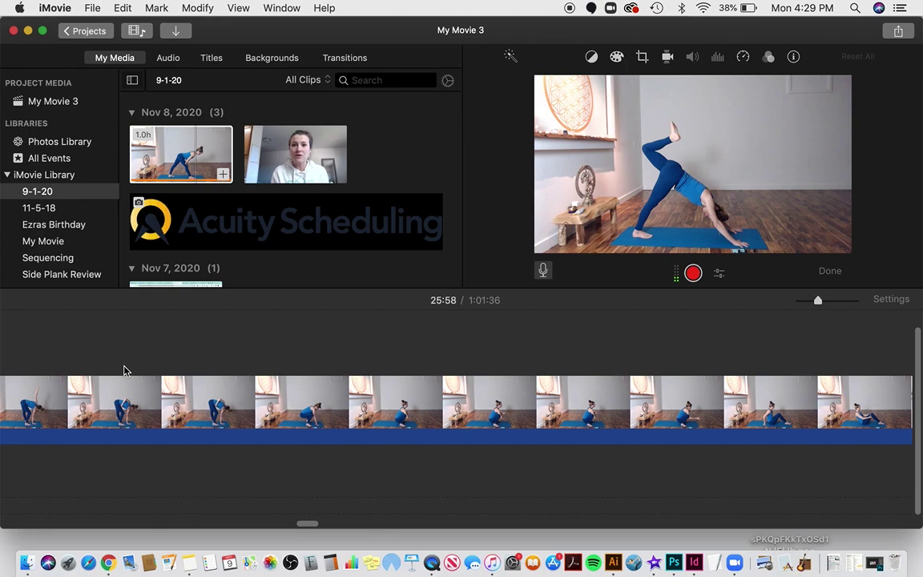
pyautogui.click(124, 370)
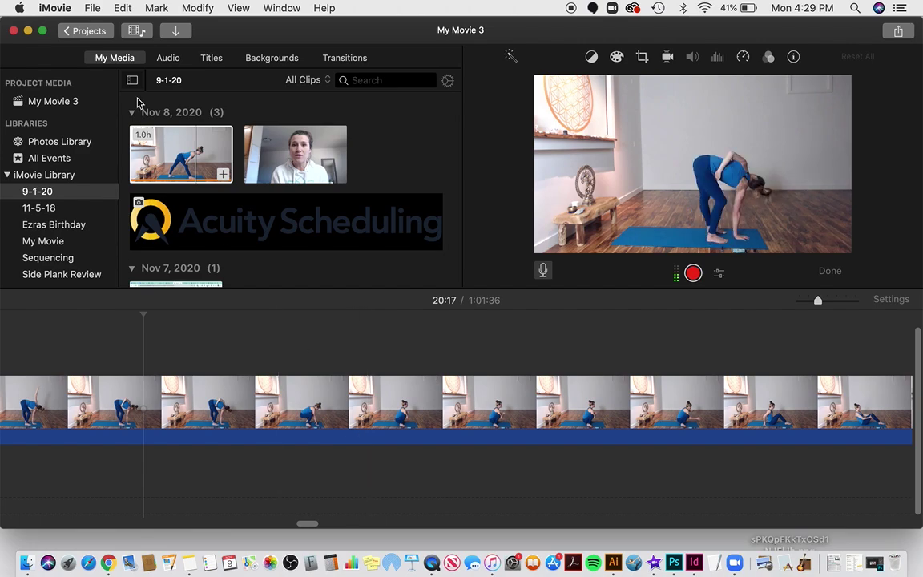
# - Browse the MORNING YOGA files in the import window and close it without importing
pyautogui.click(175, 32)
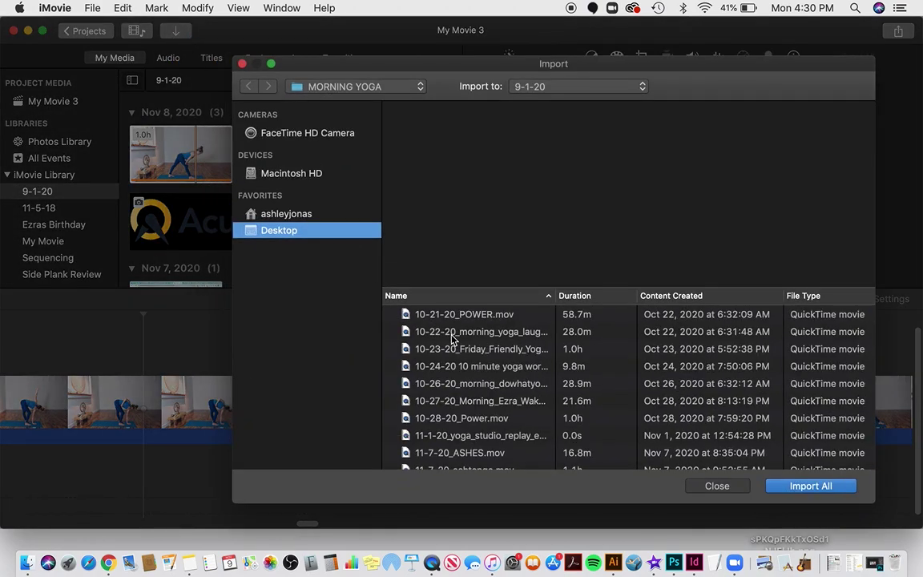
pyautogui.scroll(-1, 462, 363)
pyautogui.scroll(-3, 463, 362)
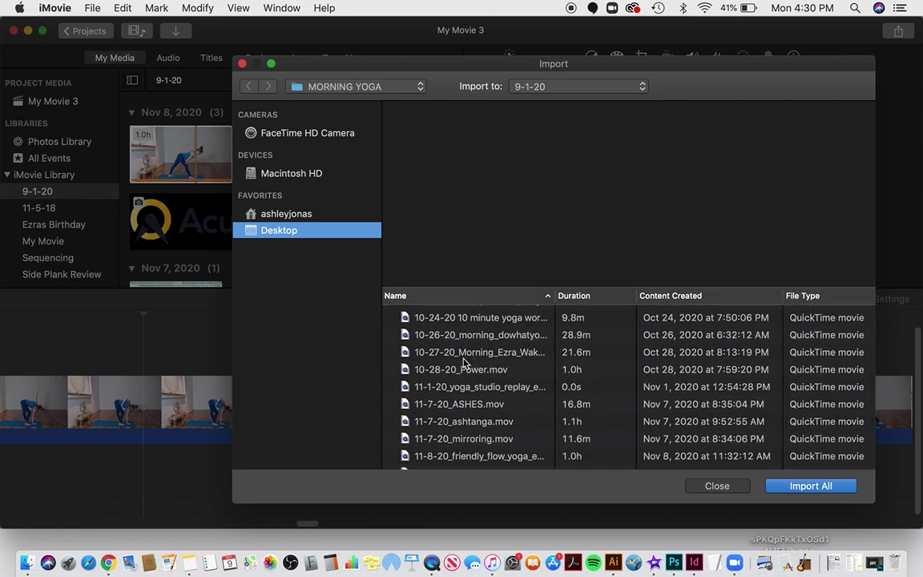
pyautogui.scroll(-5, 463, 362)
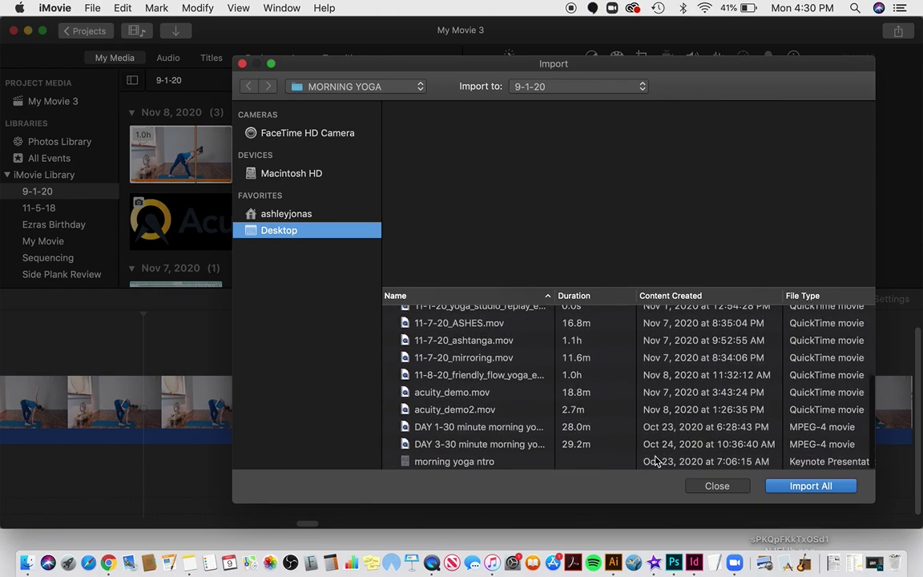
pyautogui.click(715, 486)
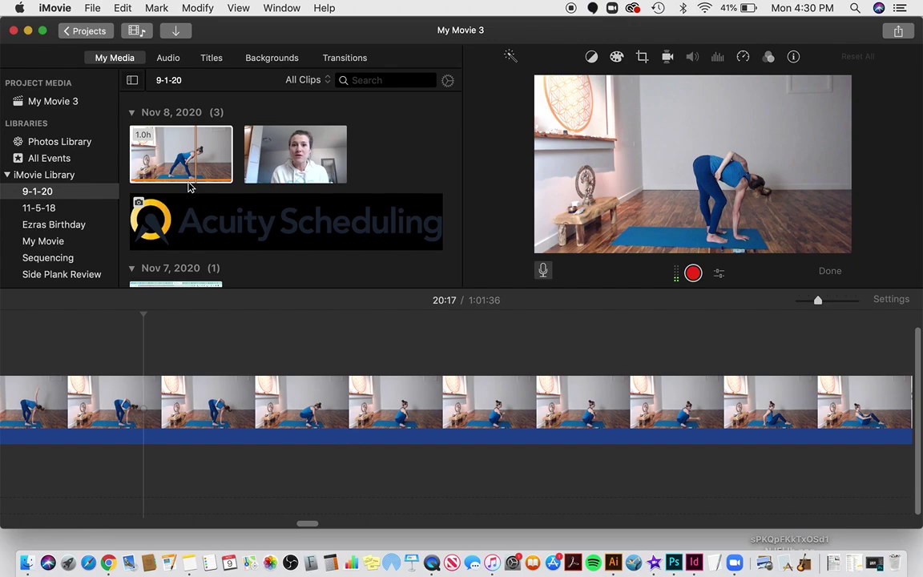
# - Preview the hour-long class clips in the media browser and select the Oct 28, 2020 clip
pyautogui.click(190, 186)
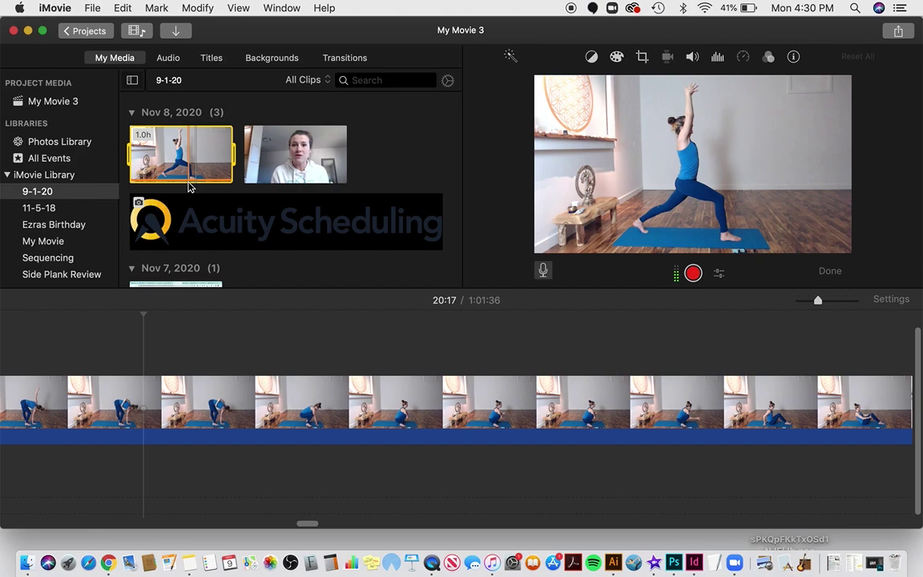
pyautogui.scroll(-10, 190, 187)
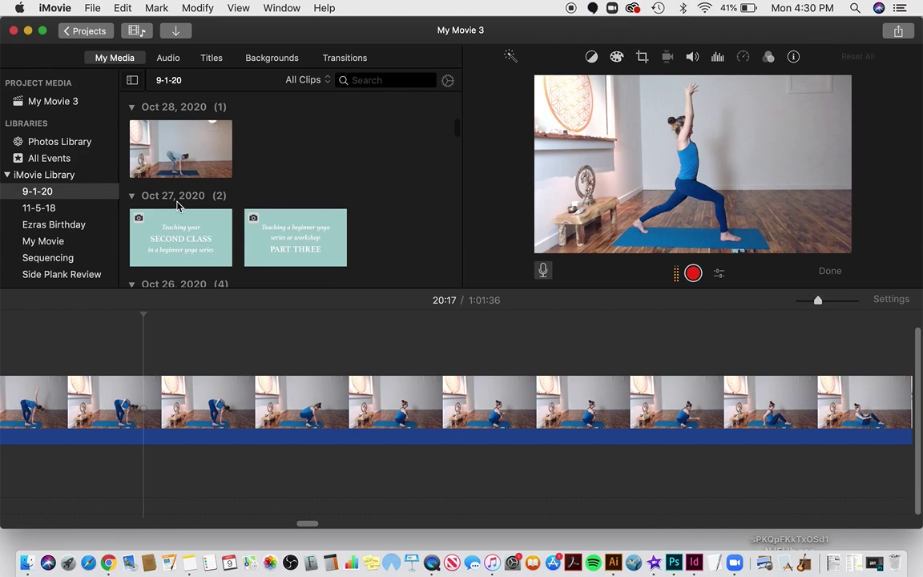
pyautogui.scroll(-4, 178, 207)
pyautogui.scroll(5, 178, 207)
pyautogui.click(215, 167)
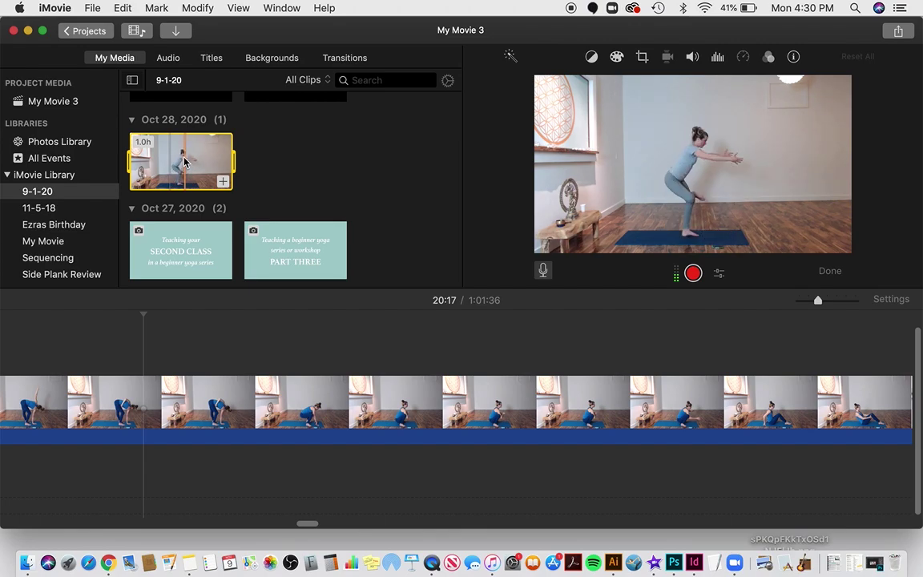
# - Drag the Oct 28 class clip onto the timeline above the main yoga video
pyautogui.moveTo(183, 167); pyautogui.dragTo(85, 352)
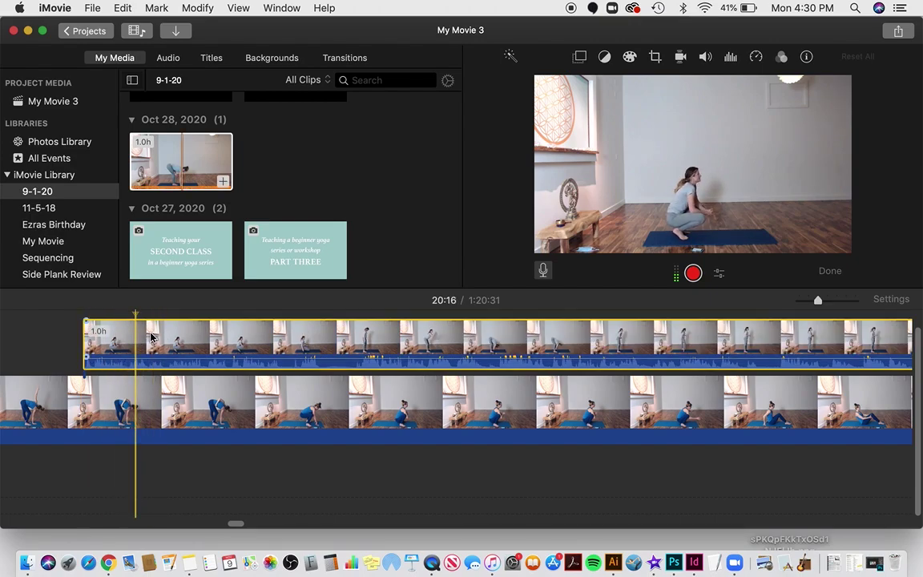
pyautogui.click(200, 163)
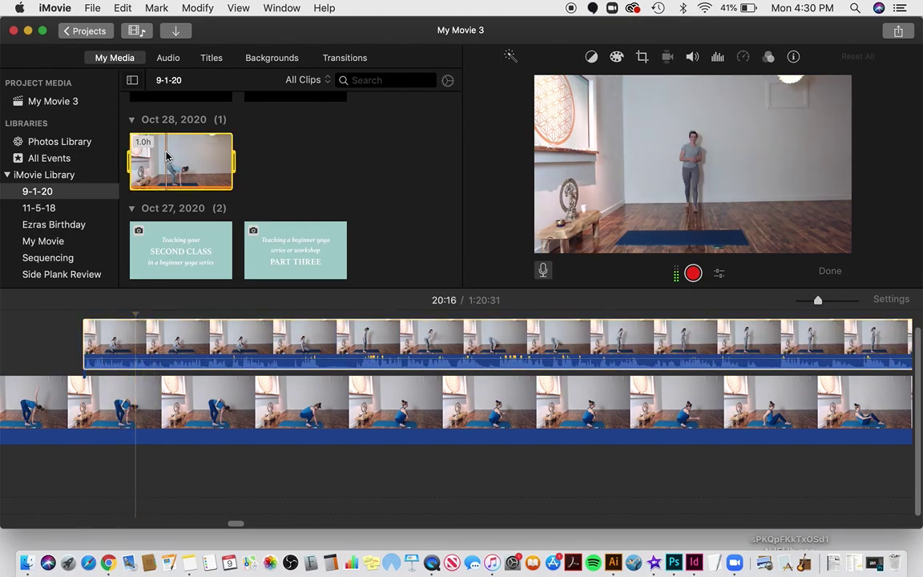
pyautogui.click(205, 9)
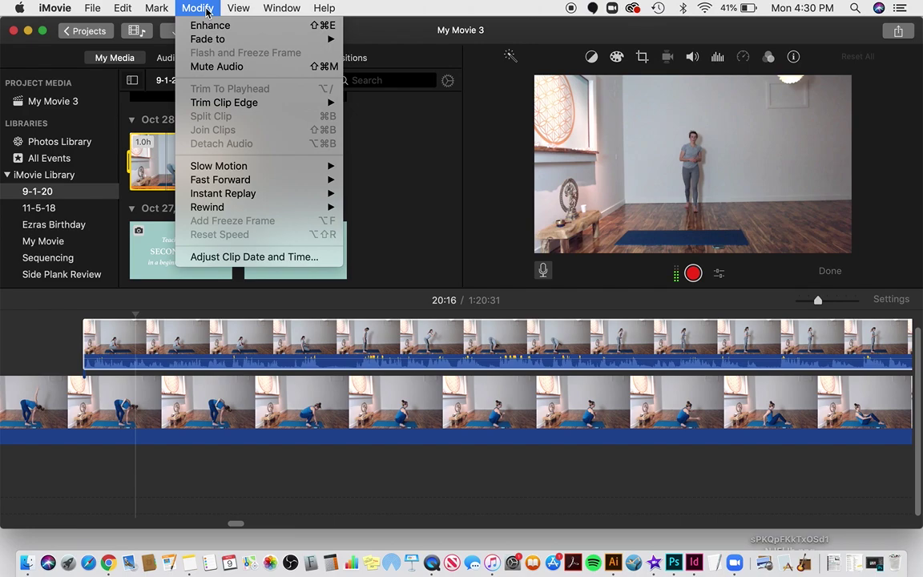
pyautogui.click(205, 8)
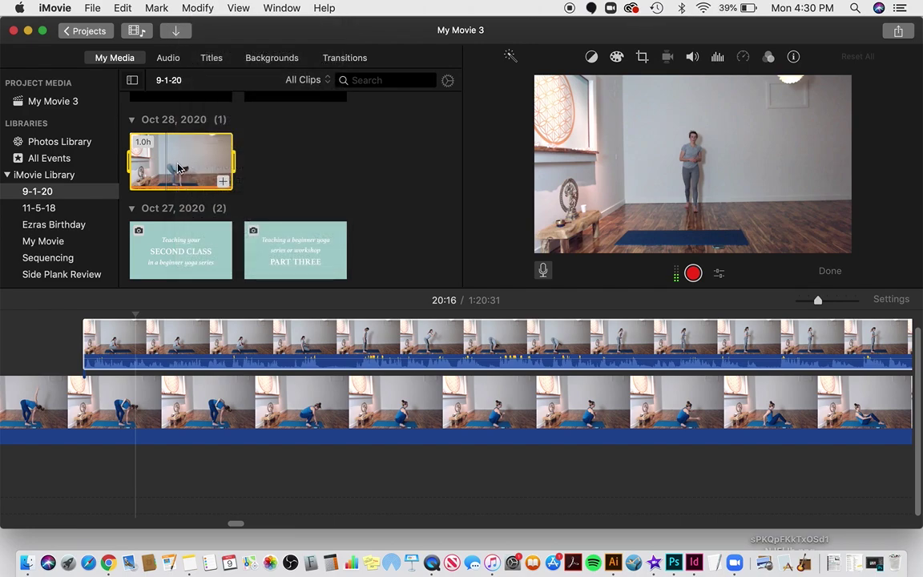
# - Detach the overlaid clip's audio, delete its video, and move the green audio clip earlier
pyautogui.click(164, 336)
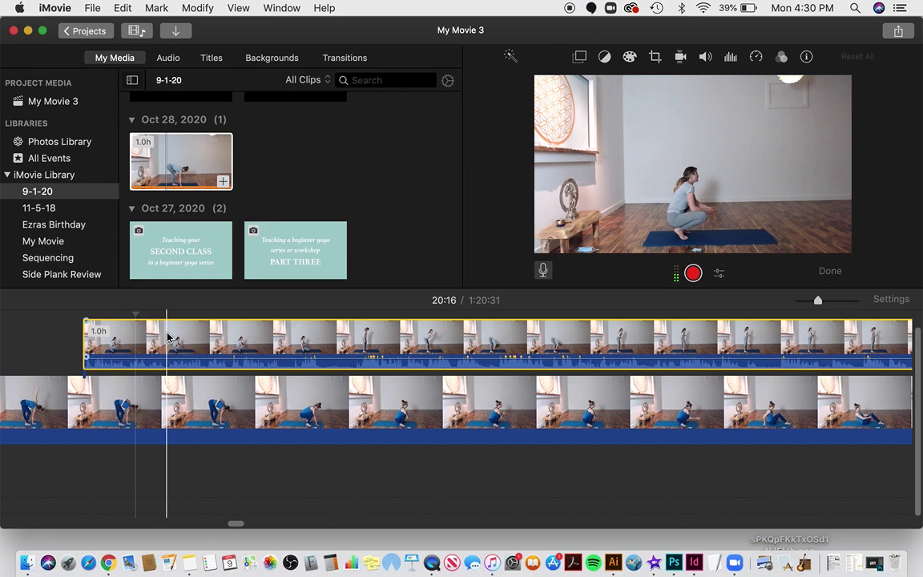
pyautogui.click(198, 8)
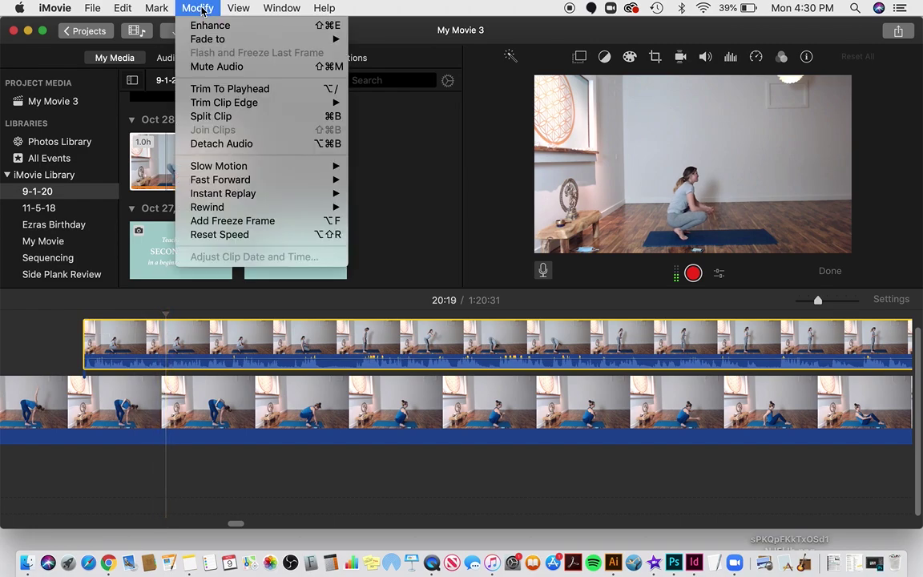
pyautogui.click(222, 143)
pyautogui.click(225, 337)
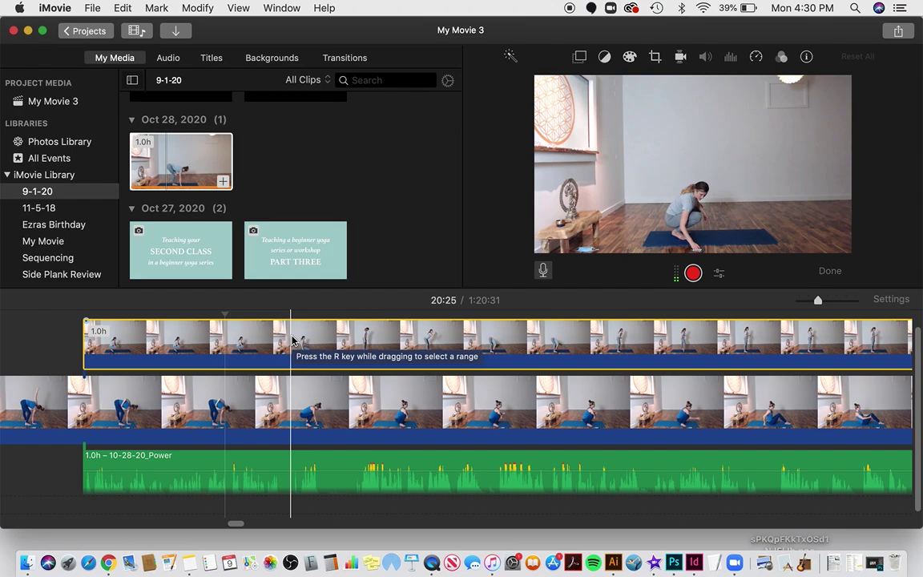
pyautogui.press('Delete')
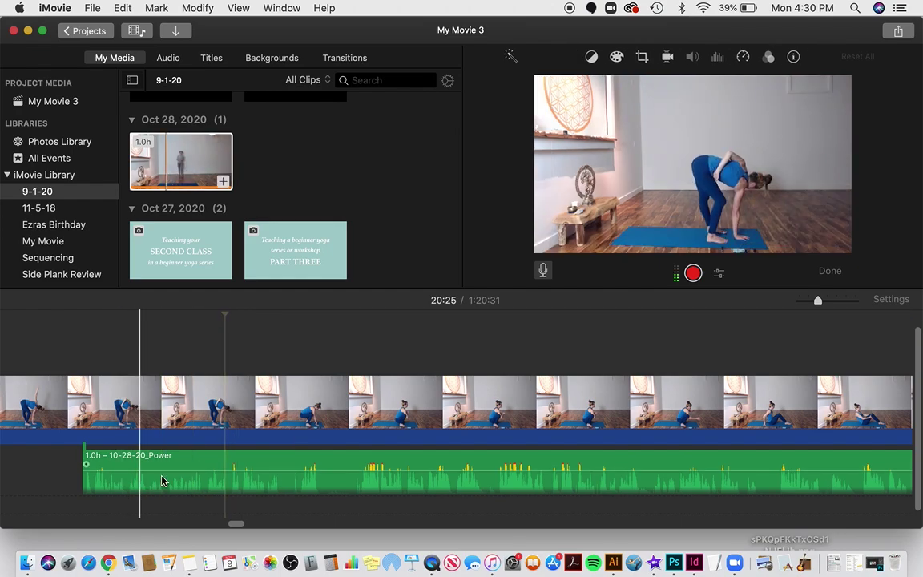
pyautogui.moveTo(529, 462); pyautogui.dragTo(294, 454)
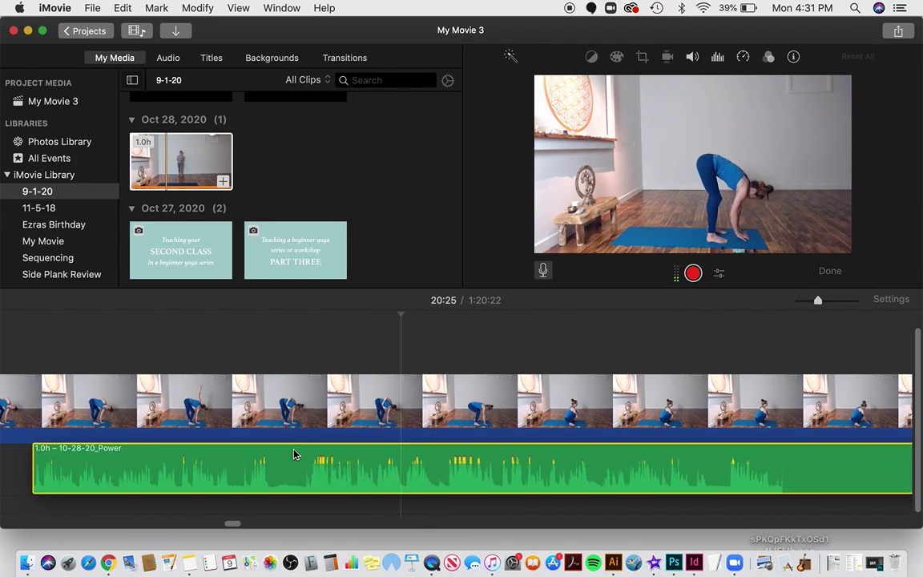
# - Slide the 10-28-20_Power audio left to start with the video, checking sync with playback
pyautogui.moveTo(508, 462); pyautogui.dragTo(496, 458)
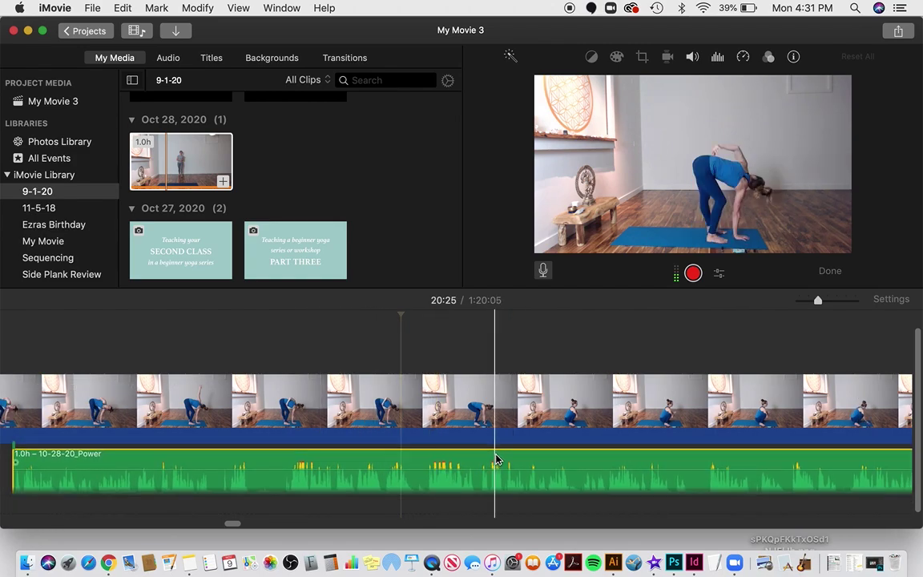
pyautogui.hscroll(-3, 495, 459)
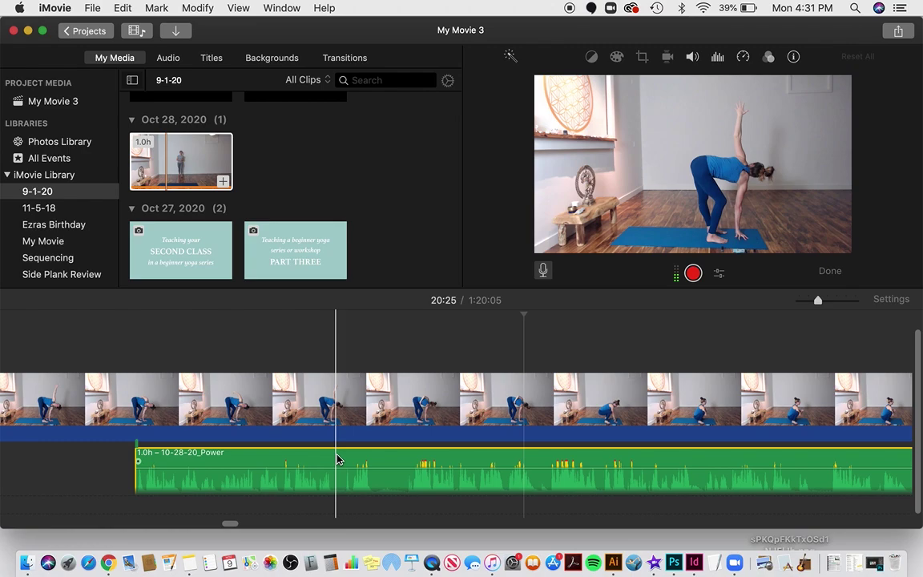
pyautogui.moveTo(340, 457); pyautogui.dragTo(259, 456)
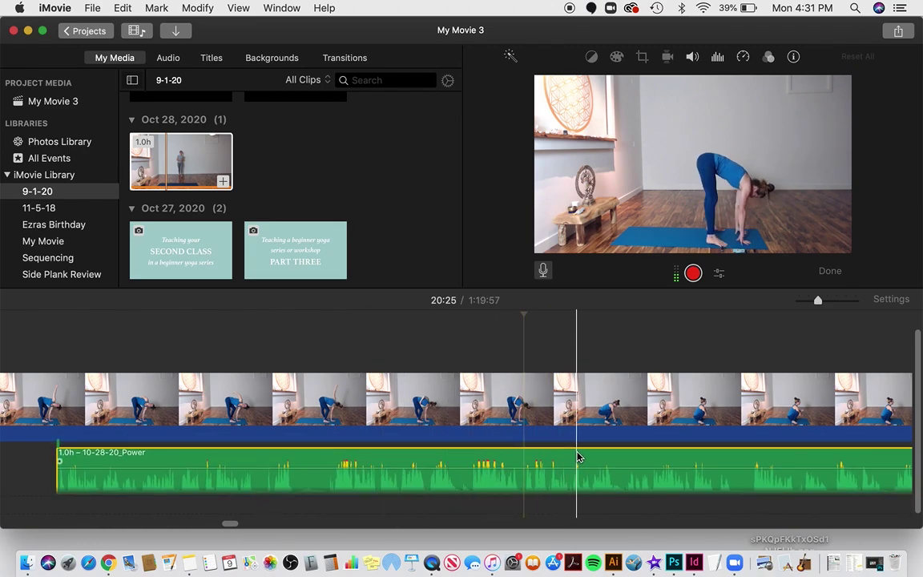
pyautogui.hscroll(1, 579, 456)
pyautogui.hscroll(5, 578, 457)
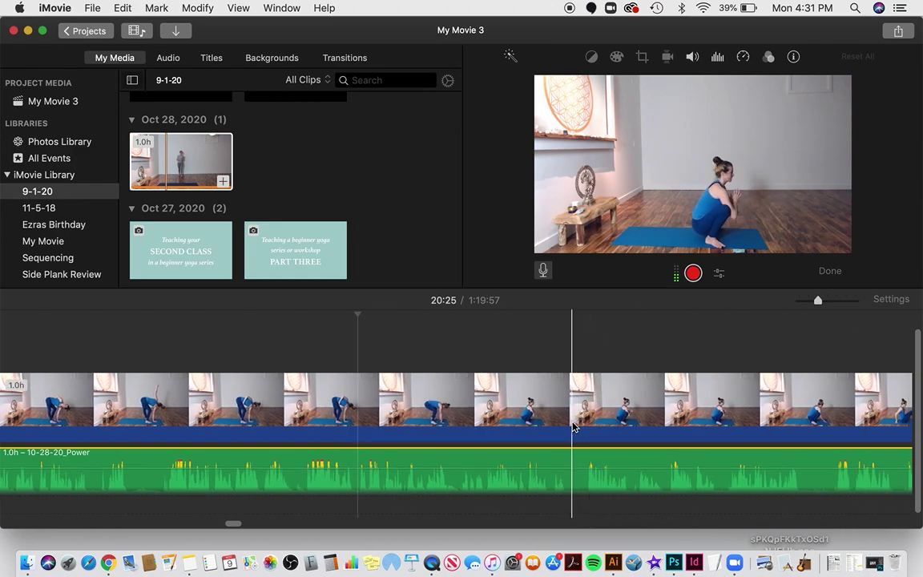
pyautogui.press('space')
pyautogui.press('XF86AudioRaiseVolume')
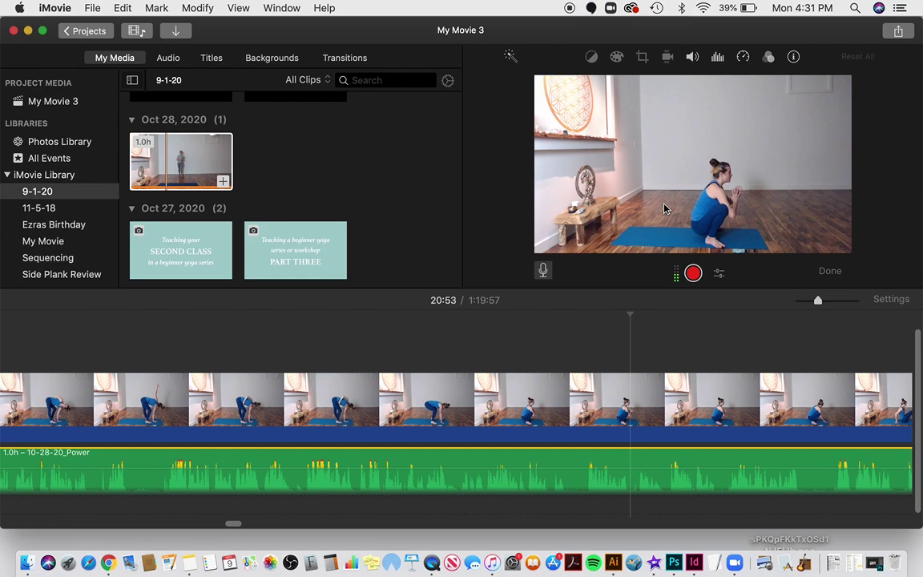
pyautogui.hscroll(10, 661, 436)
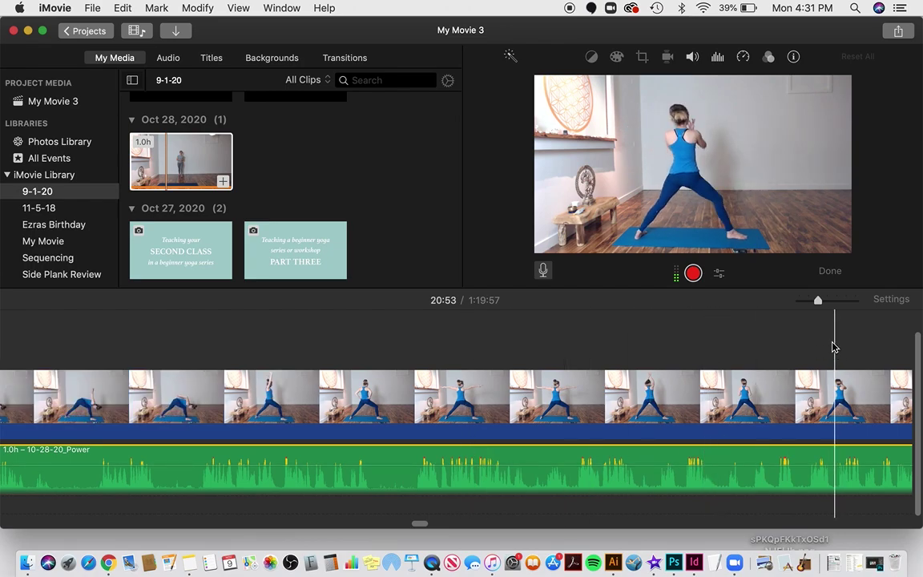
pyautogui.moveTo(815, 301); pyautogui.dragTo(798, 301)
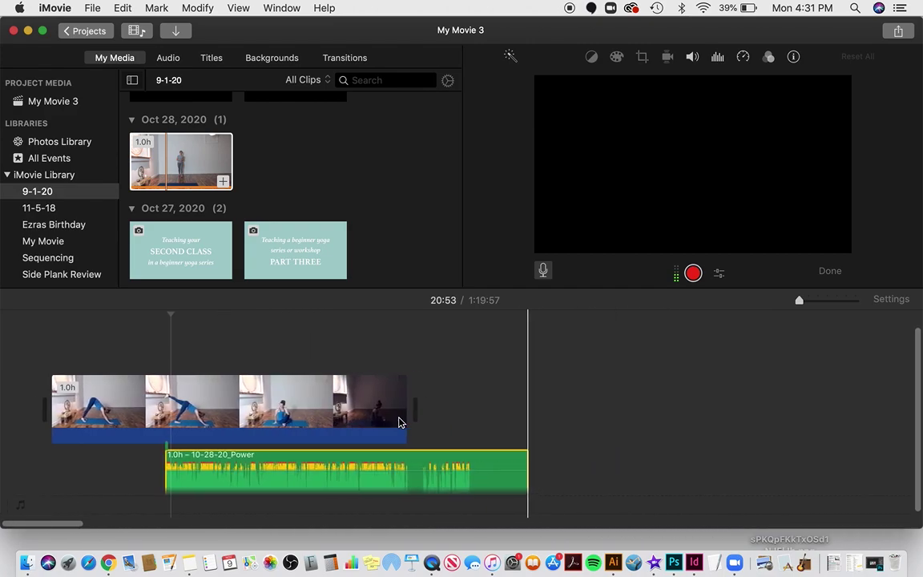
pyautogui.moveTo(385, 460); pyautogui.dragTo(314, 466)
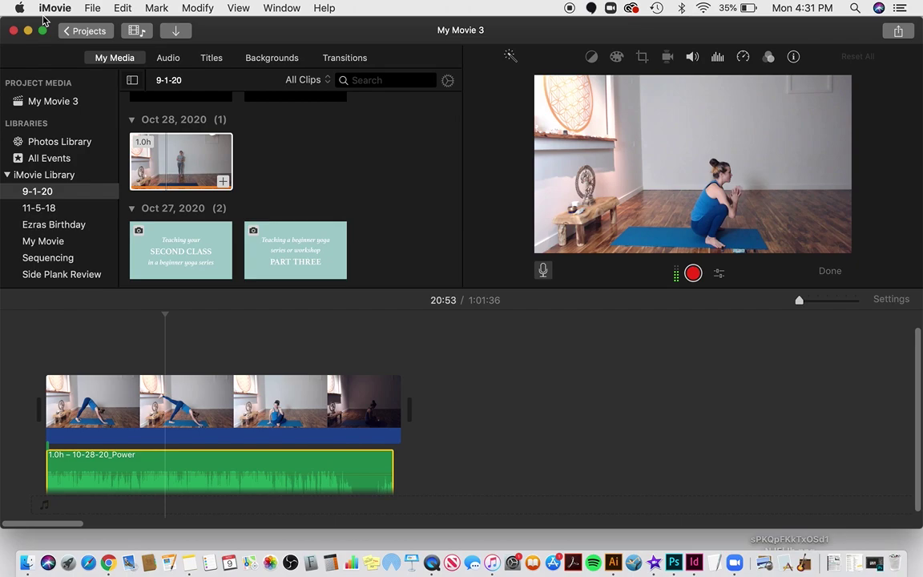
# - Start a File export of My Movie 3 through File > Share
pyautogui.click(93, 9)
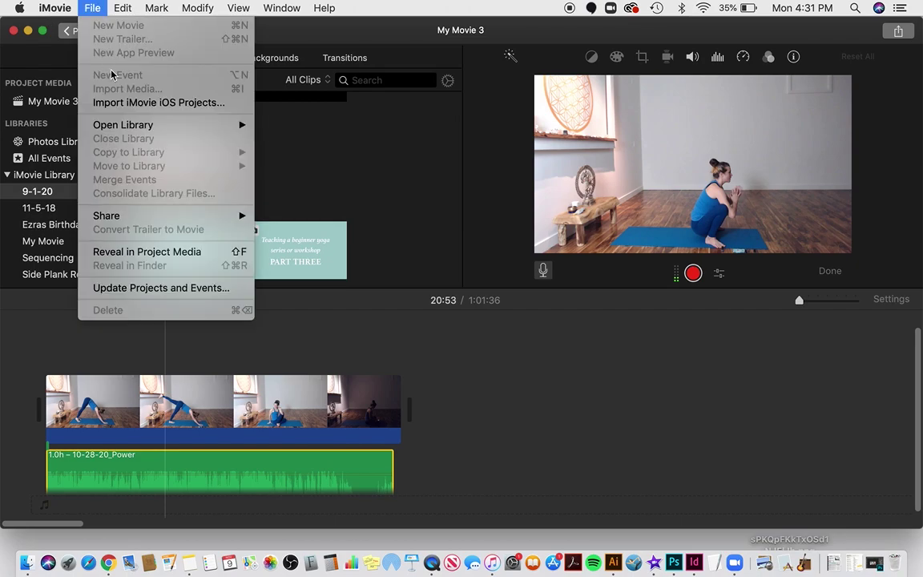
pyautogui.moveTo(135, 216)
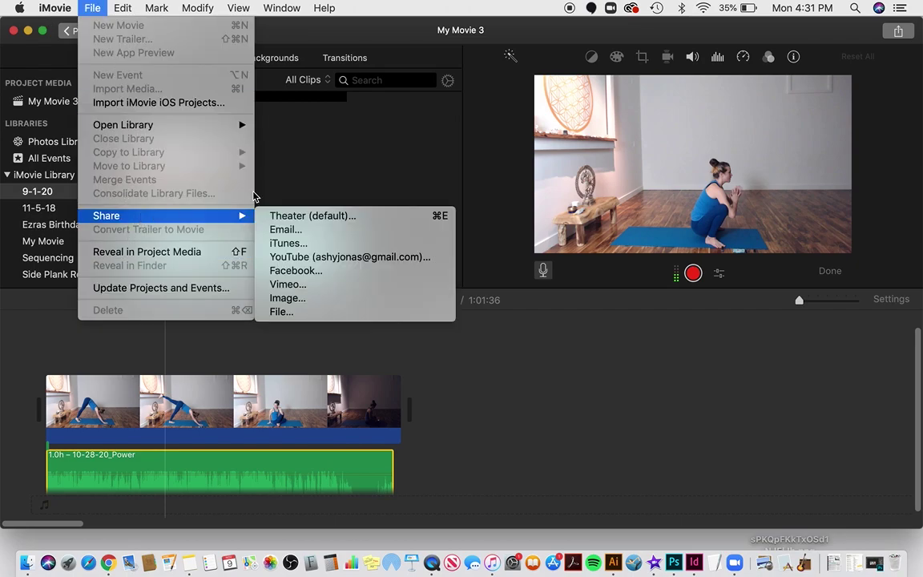
pyautogui.click(313, 312)
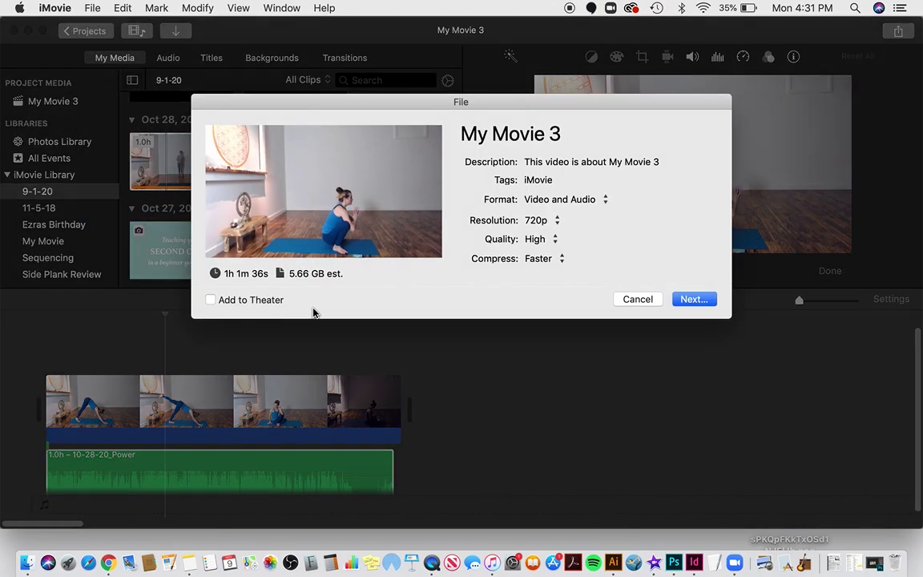
# - Keep 720p resolution, choose Medium quality and Faster compression for about 3.82 GB
pyautogui.click(555, 220)
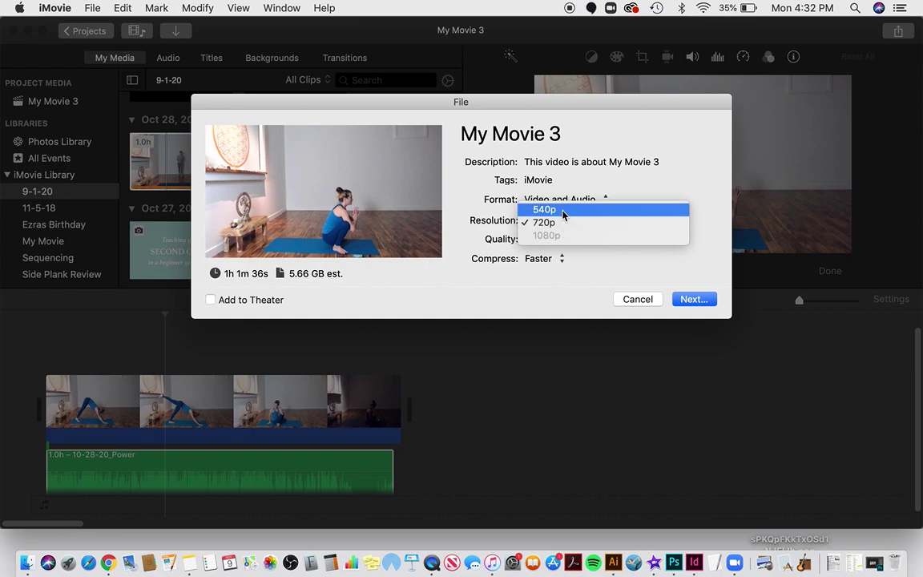
pyautogui.click(486, 203)
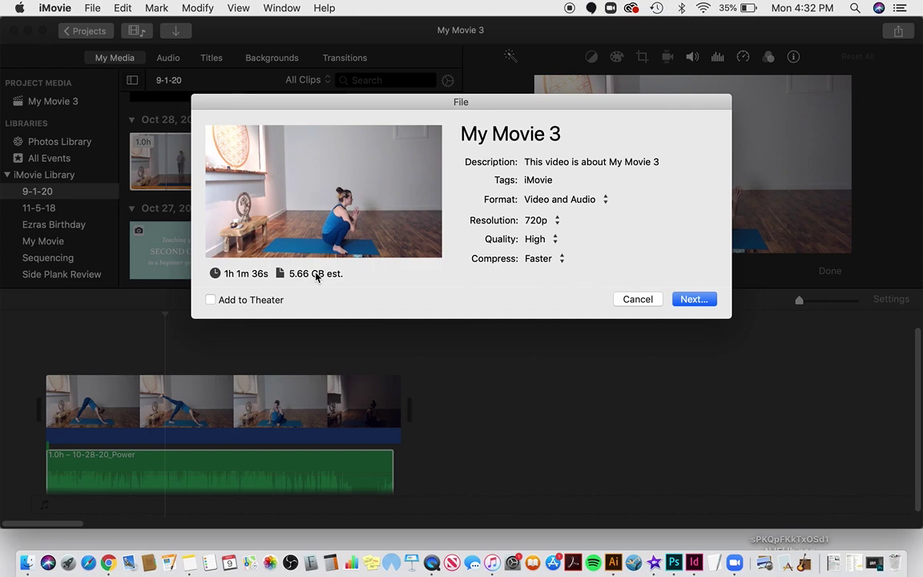
pyautogui.click(553, 240)
pyautogui.click(554, 219)
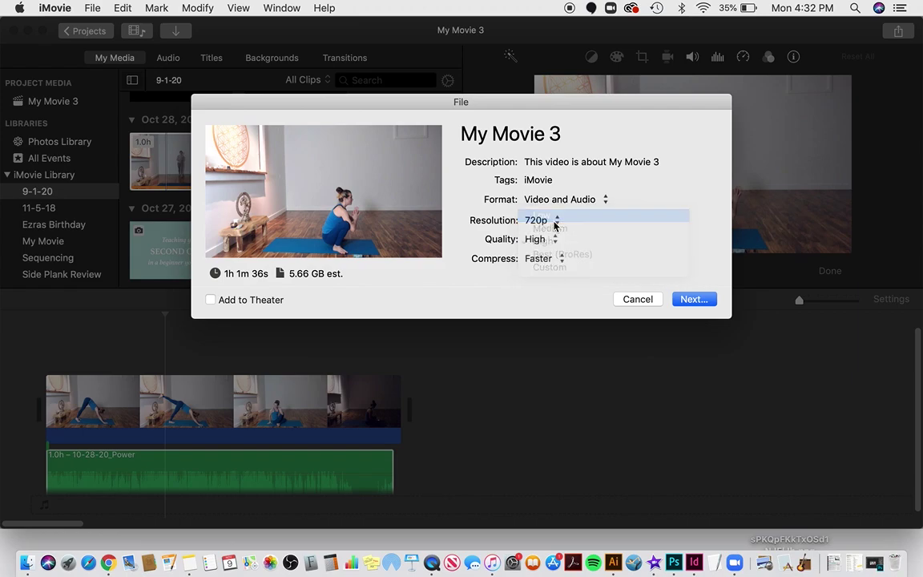
pyautogui.click(552, 241)
pyautogui.click(554, 254)
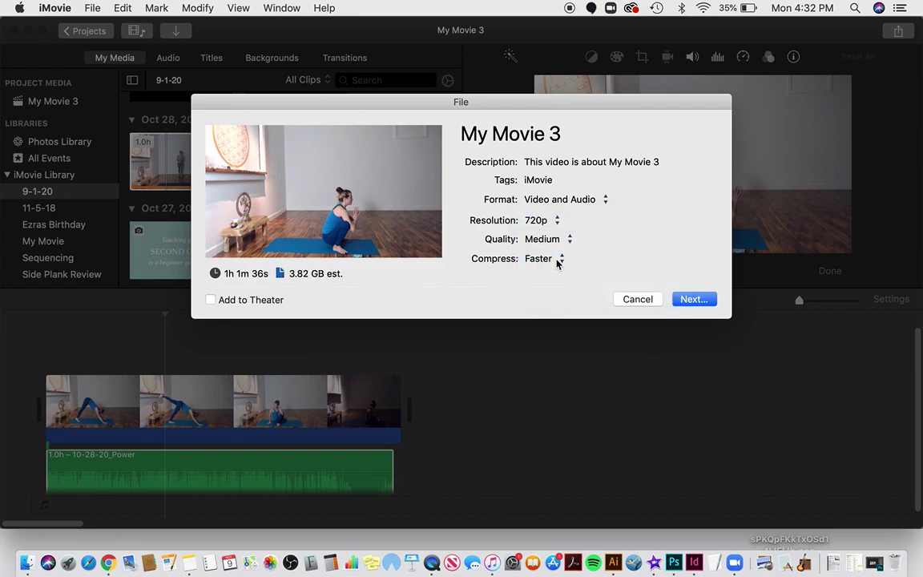
pyautogui.click(558, 261)
pyautogui.click(602, 219)
# - Cancel the File export dialog without exporting the movie
pyautogui.click(633, 301)
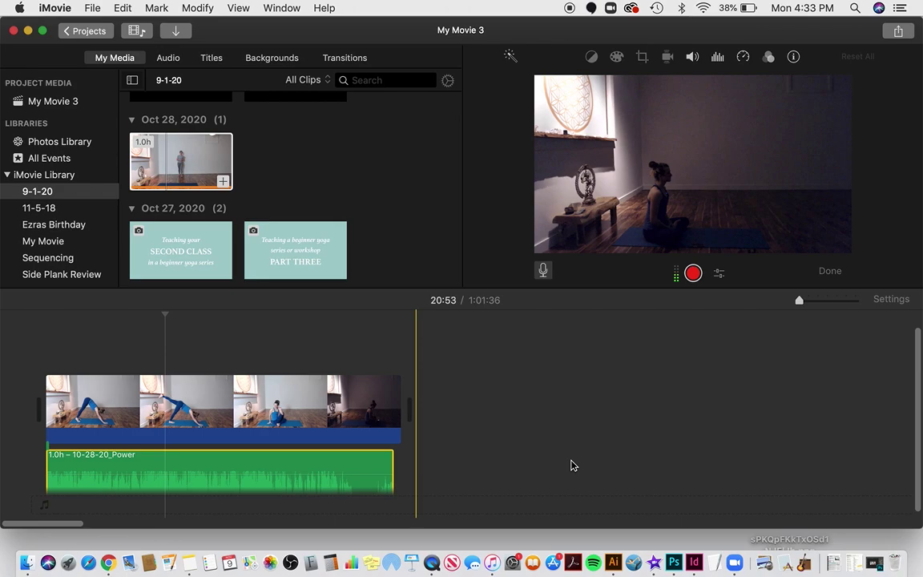
# - Bring the YouTube Studio window forward and check the account menu
pyautogui.click(109, 563)
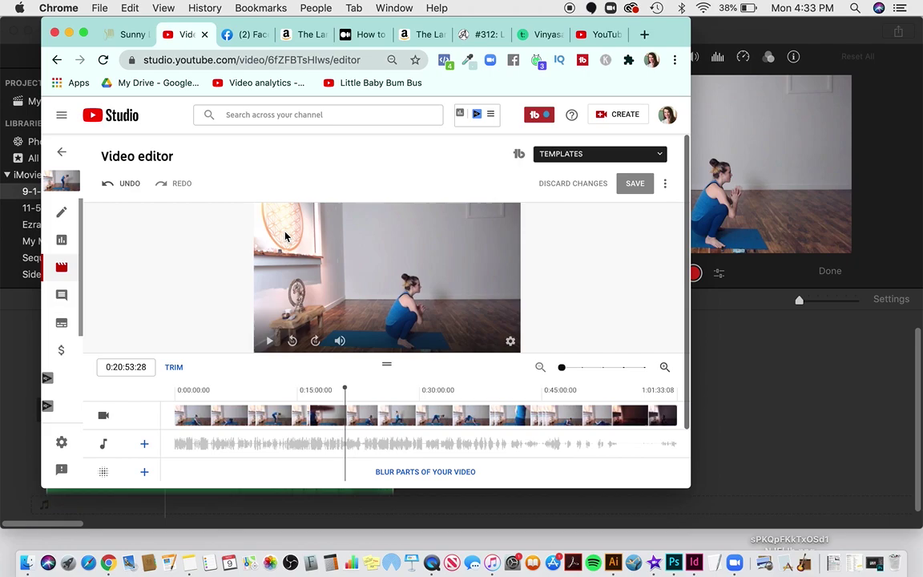
pyautogui.hscroll(-5, 242, 259)
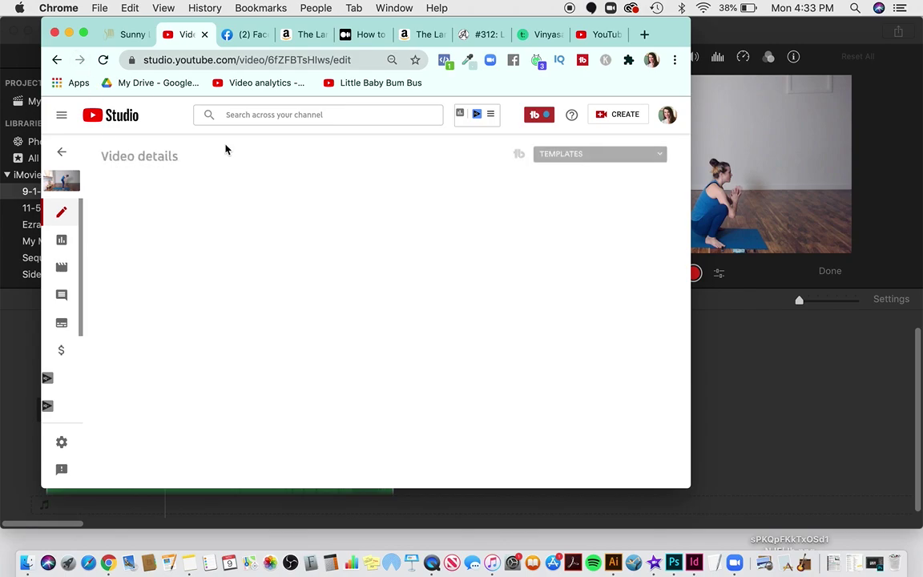
pyautogui.hscroll(5, 378, 233)
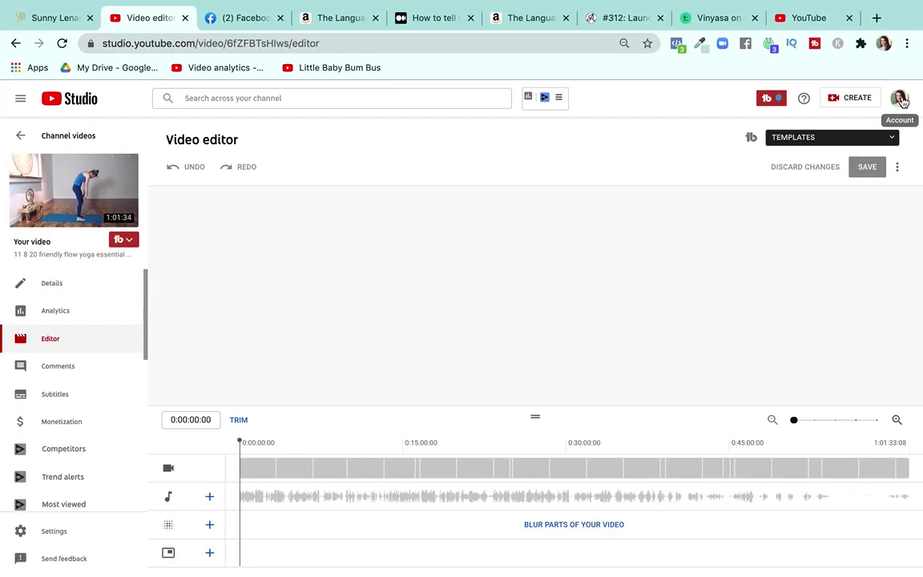
pyautogui.click(900, 99)
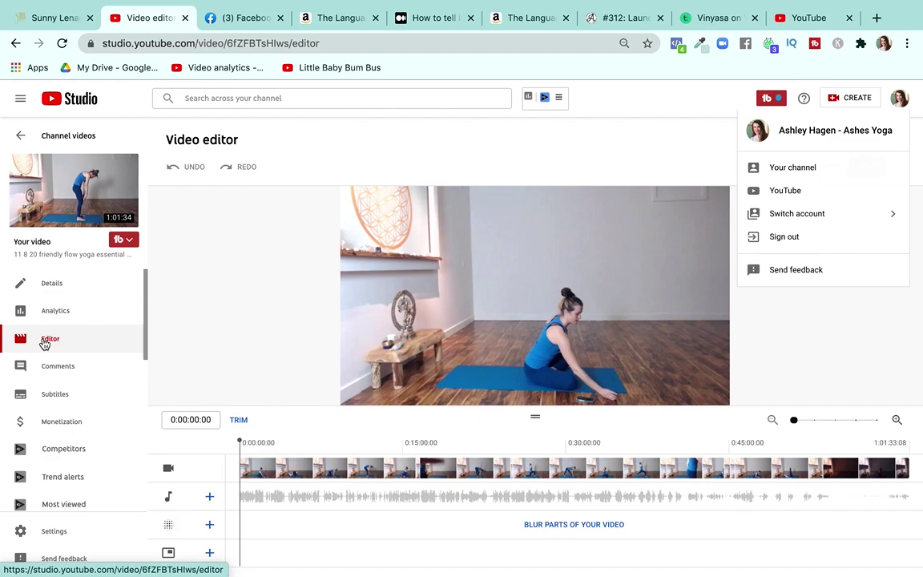
pyautogui.click(47, 346)
# - Look over the yoga video in the editor, then exit full screen and minimize Chrome
pyautogui.scroll(-1, 269, 467)
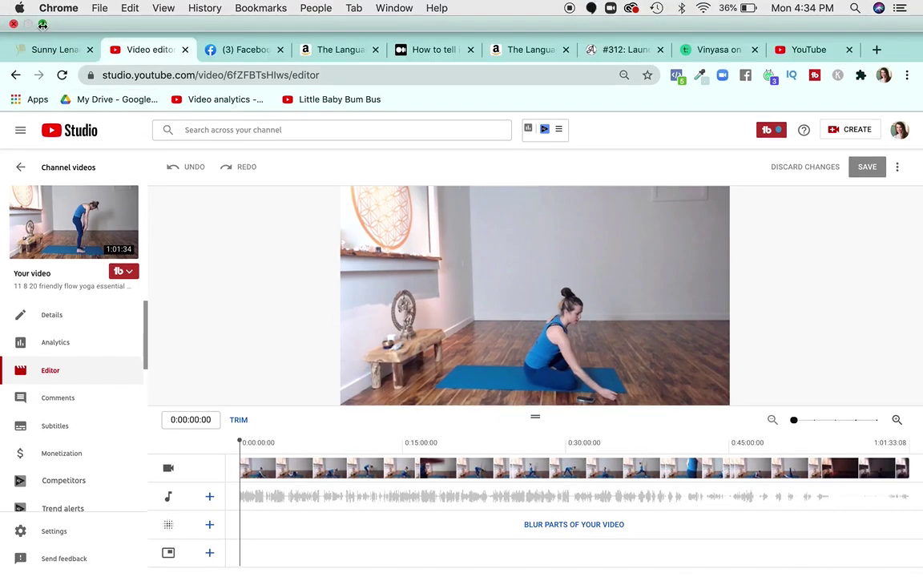
pyautogui.click(43, 24)
pyautogui.click(70, 34)
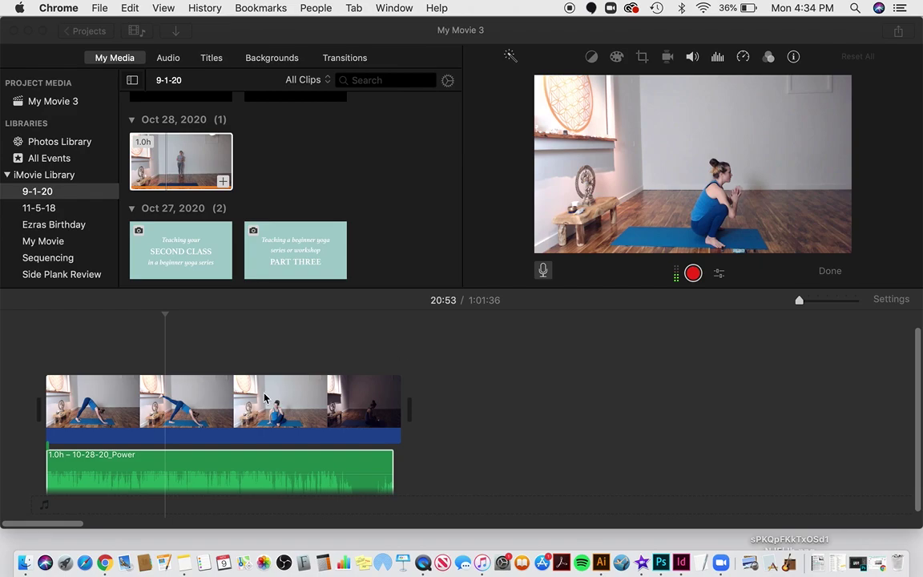
# - Scroll My Media down to the audio clips and select the 1.9m music clip
pyautogui.scroll(-1, 264, 398)
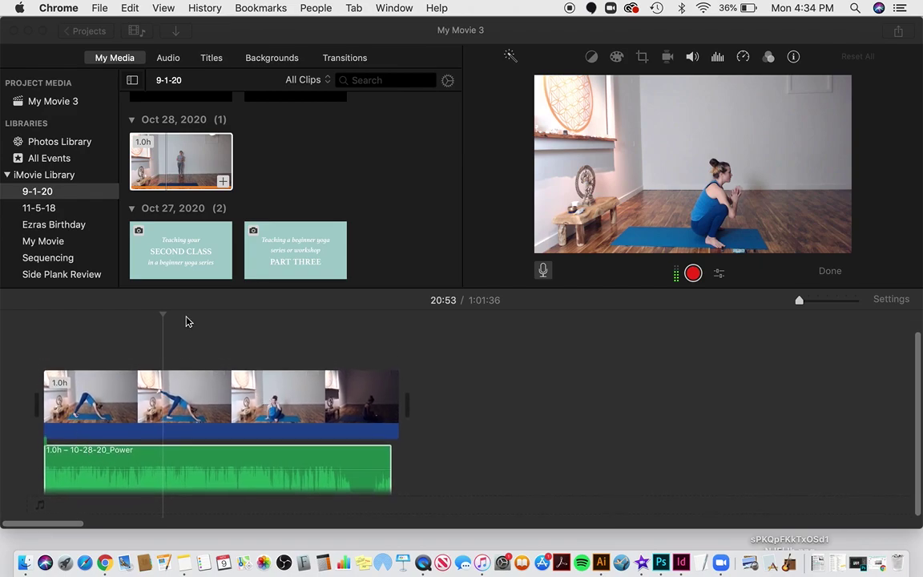
pyautogui.scroll(-10, 180, 168)
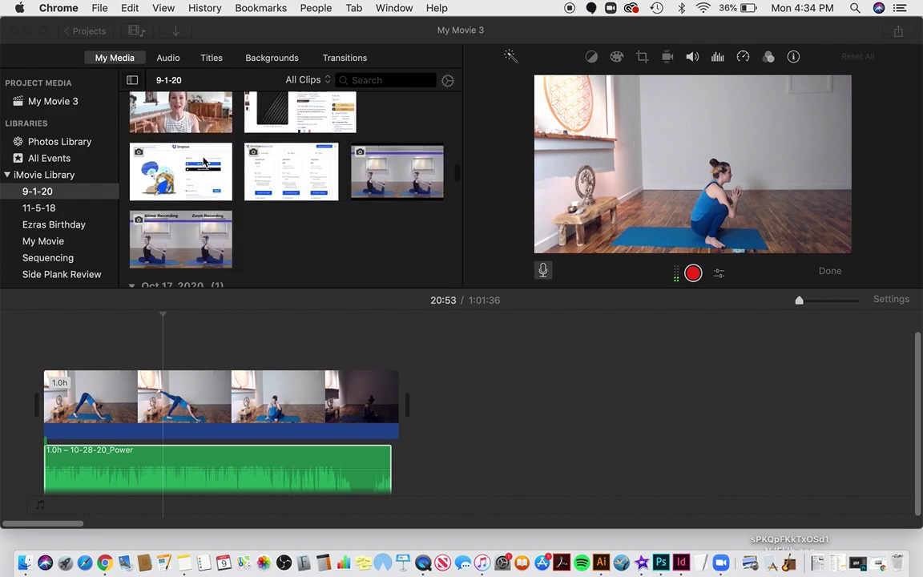
pyautogui.scroll(-15, 203, 161)
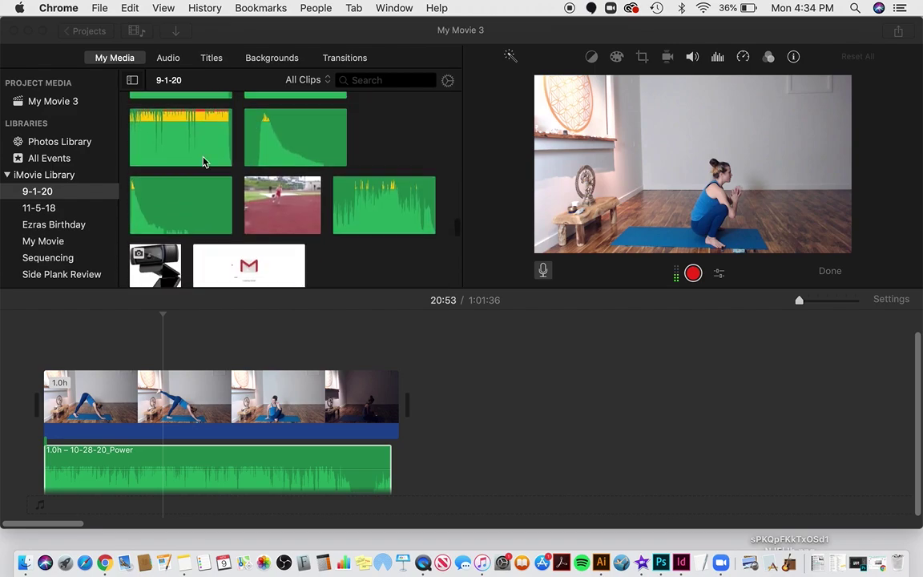
pyautogui.click(148, 171)
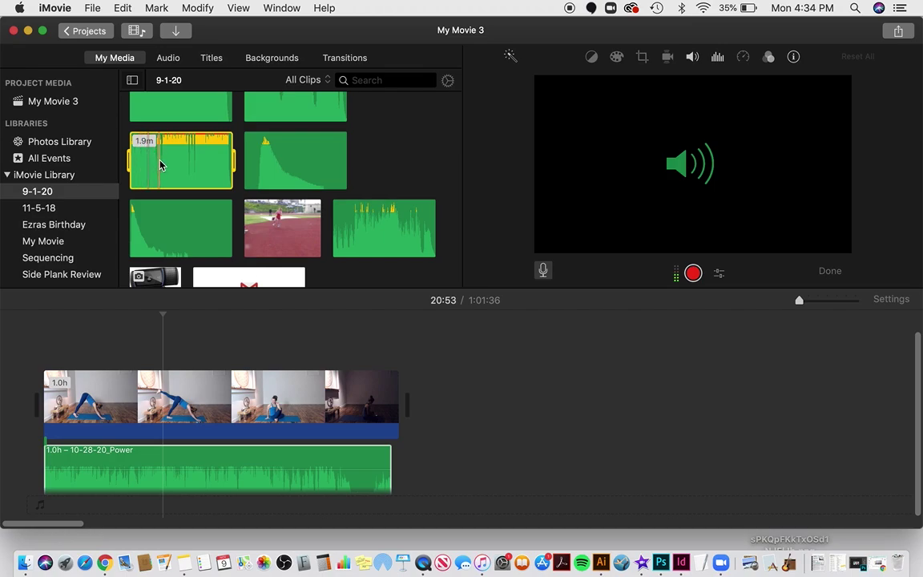
# - Place the ES_A Game of Tag music at the movie's start and set its volume to 40%
pyautogui.scroll(-5, 160, 160)
pyautogui.scroll(5, 163, 163)
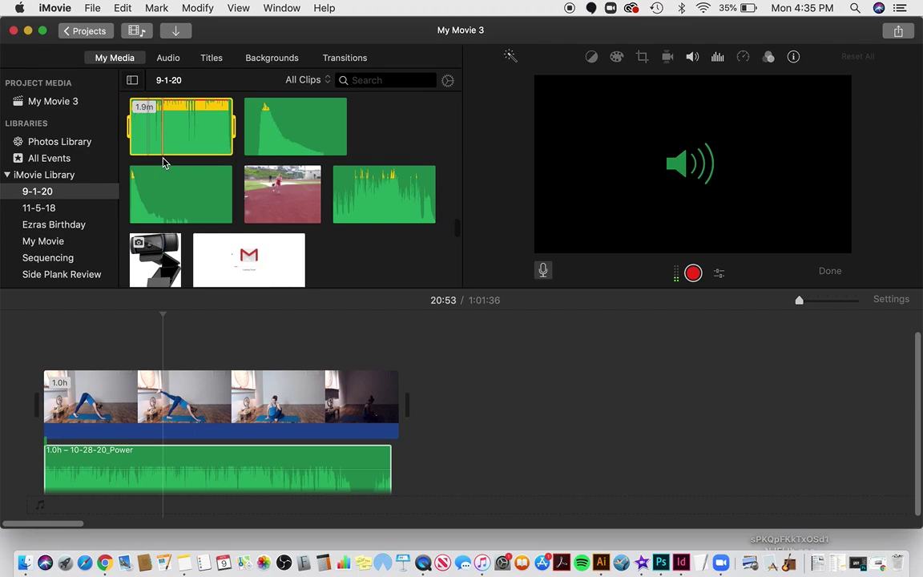
pyautogui.moveTo(225, 148); pyautogui.dragTo(49, 489)
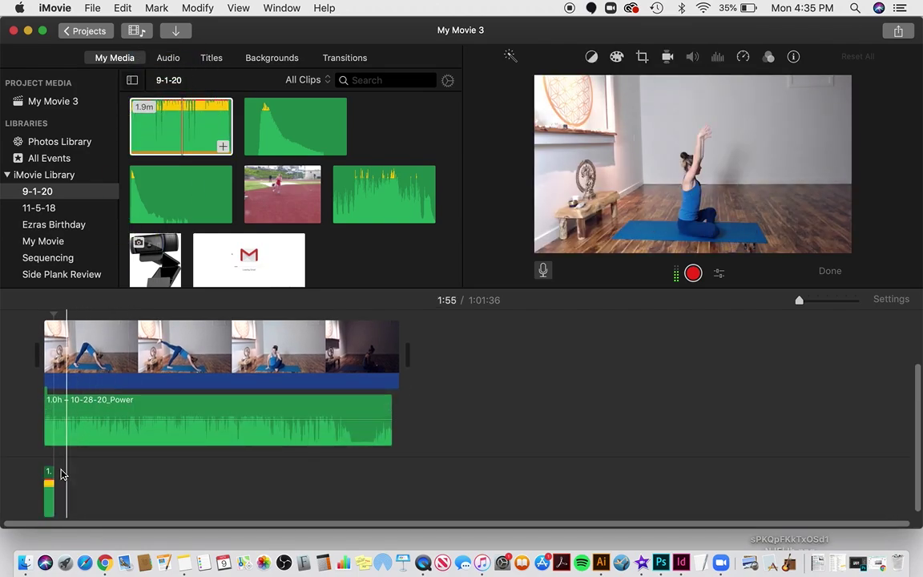
pyautogui.moveTo(801, 300); pyautogui.dragTo(808, 300)
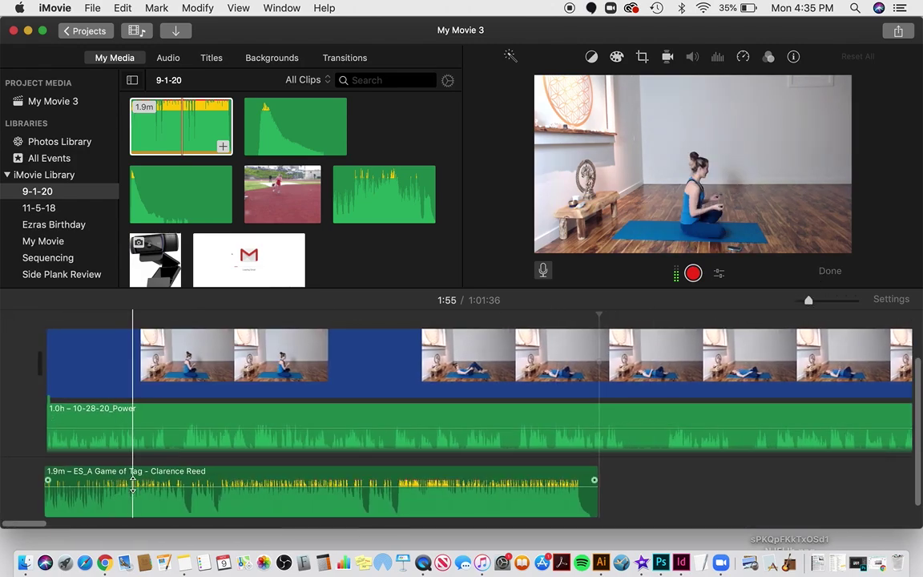
pyautogui.moveTo(133, 479); pyautogui.dragTo(135, 503)
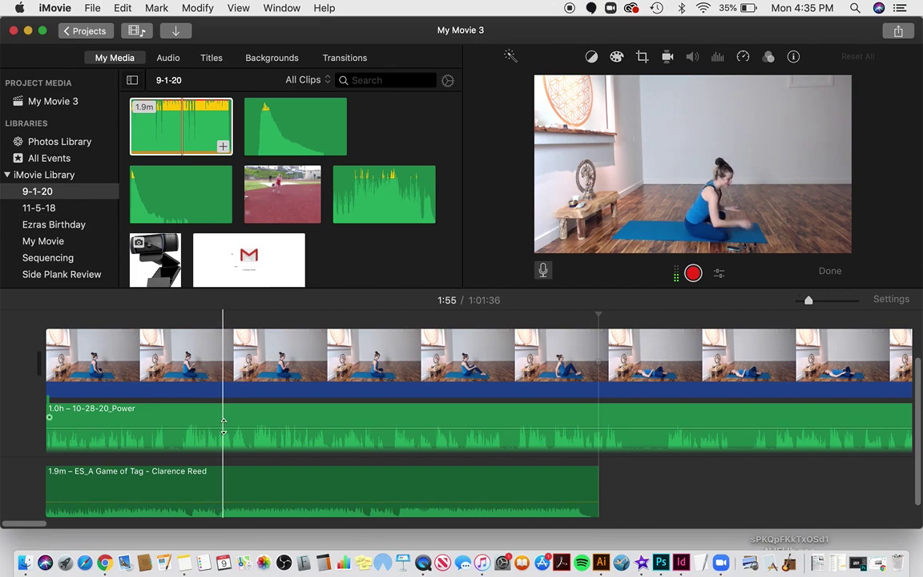
# - Boost the Power audio to 158% and give the Game of Tag music a fade-out near its end
pyautogui.moveTo(223, 428)
pyautogui.mouseDown()
pyautogui.moveTo(224, 436)
pyautogui.moveTo(224, 410)
pyautogui.moveTo(224, 430)
pyautogui.mouseUp()
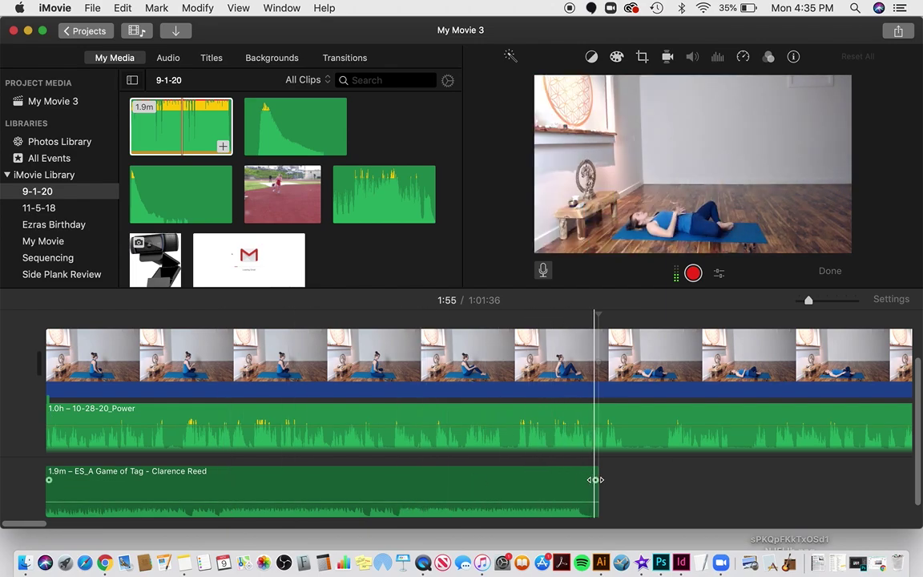
pyautogui.moveTo(596, 479); pyautogui.dragTo(390, 479)
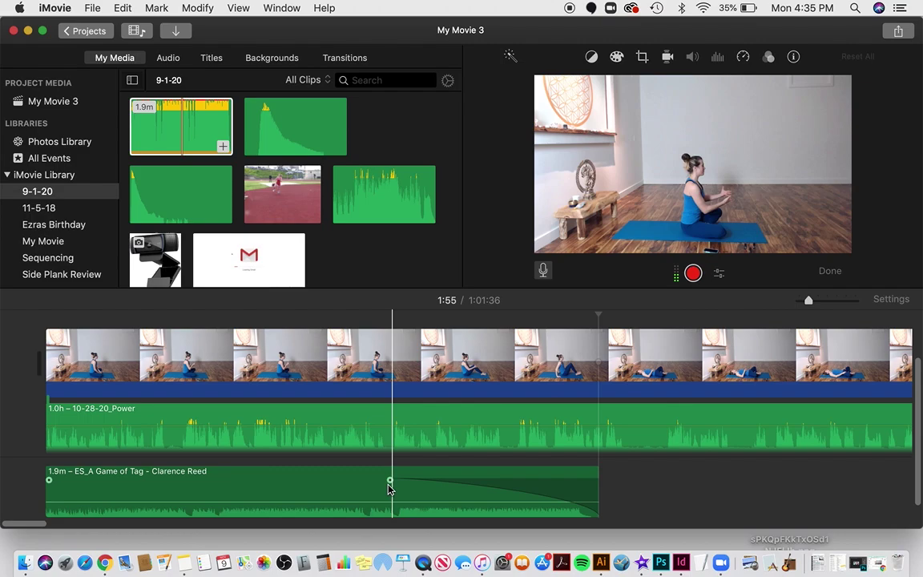
pyautogui.moveTo(388, 479); pyautogui.dragTo(484, 477)
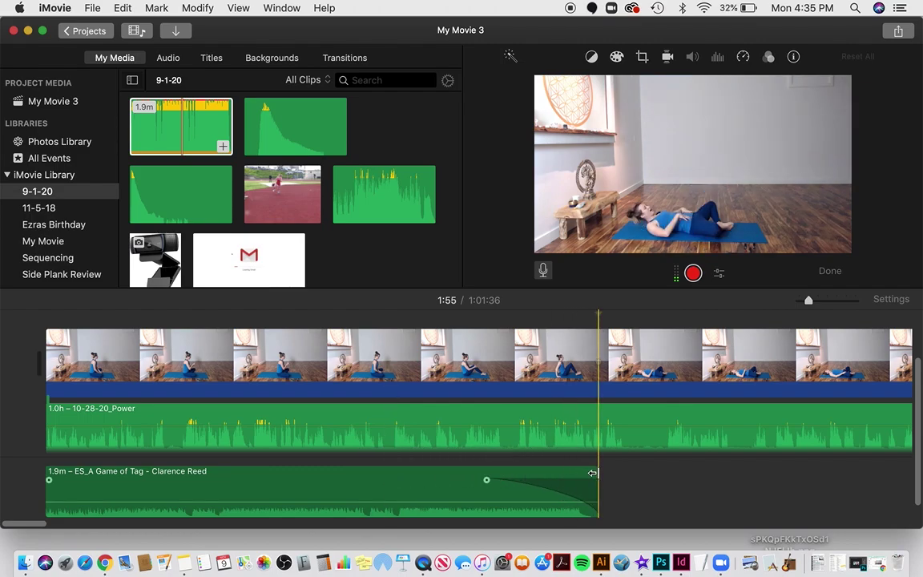
pyautogui.moveTo(586, 474)
pyautogui.mouseDown()
pyautogui.moveTo(503, 482)
pyautogui.moveTo(597, 477)
pyautogui.mouseUp()
# - Split the Game of Tag music at 1:33 and delete the trailing piece
pyautogui.click(493, 479)
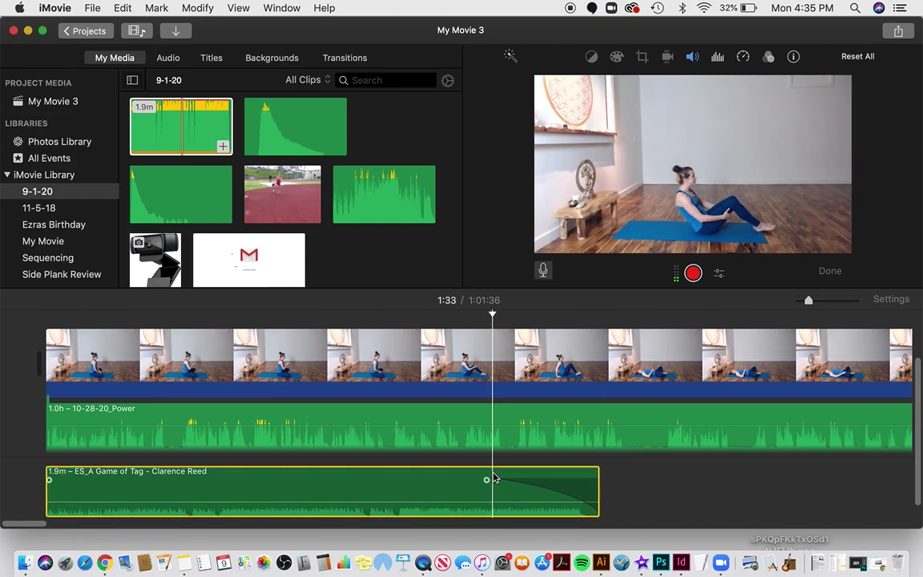
pyautogui.rightClick(492, 478)
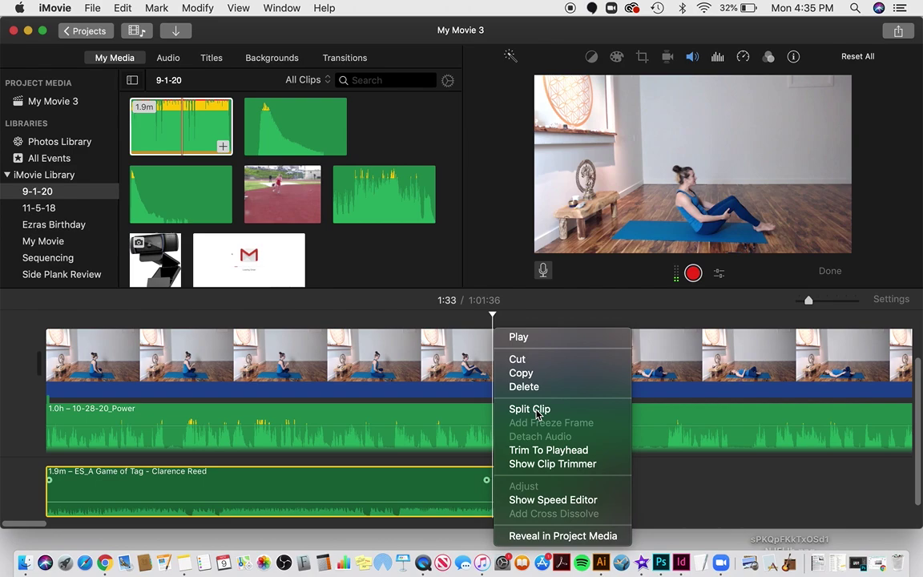
pyautogui.click(536, 409)
pyautogui.click(520, 493)
pyautogui.press('Delete')
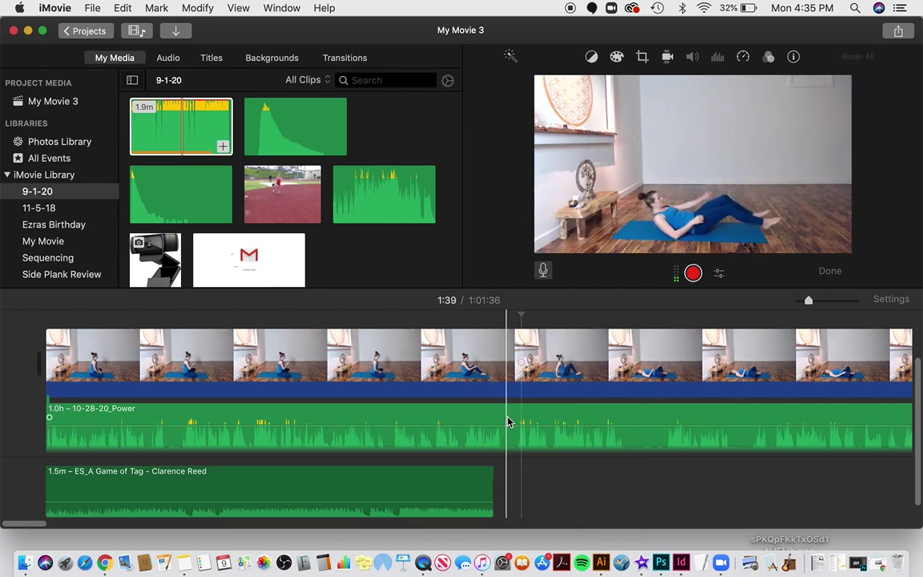
# - Split the Power audio at 1:39 and 2:05, delete the 26-second middle piece
pyautogui.rightClick(509, 422)
pyautogui.click(536, 409)
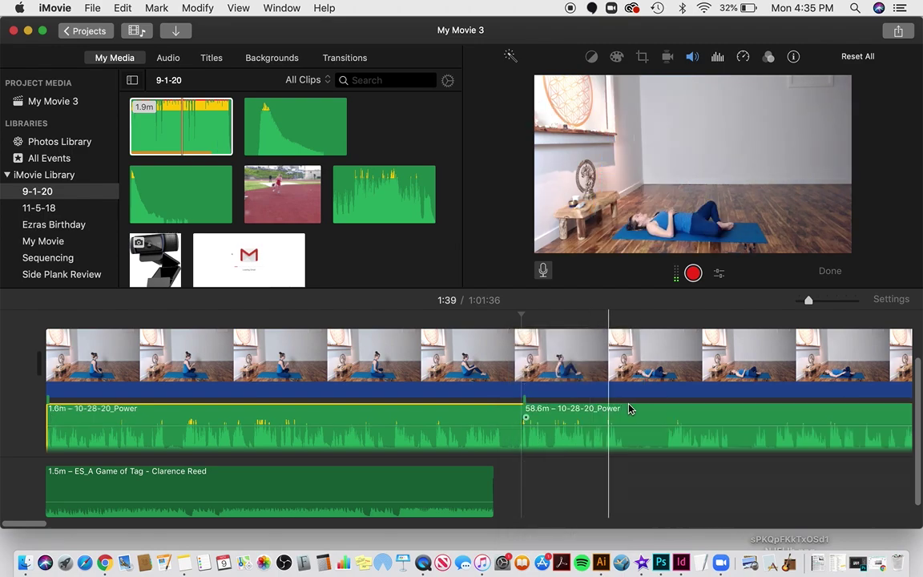
pyautogui.rightClick(649, 408)
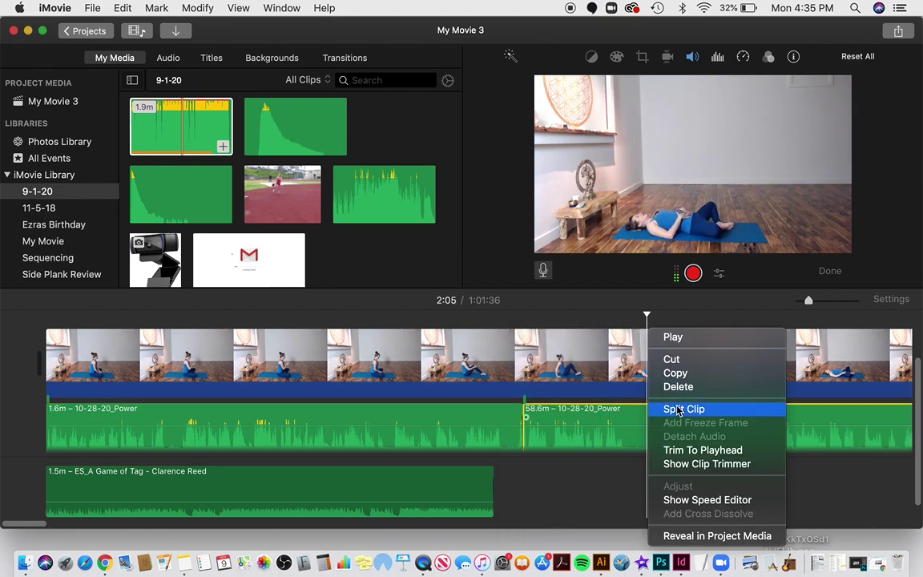
pyautogui.click(675, 407)
pyautogui.click(585, 422)
pyautogui.press('Delete')
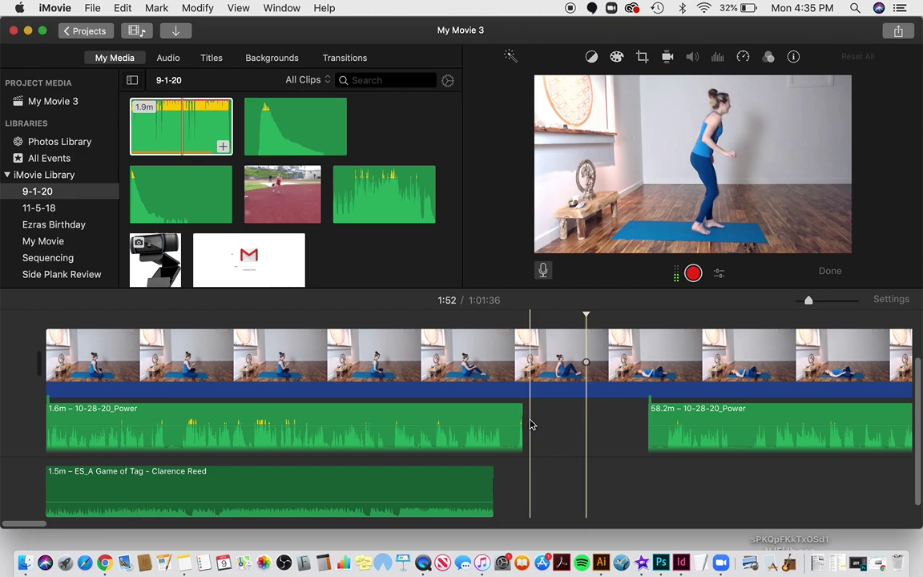
pyautogui.click(525, 411)
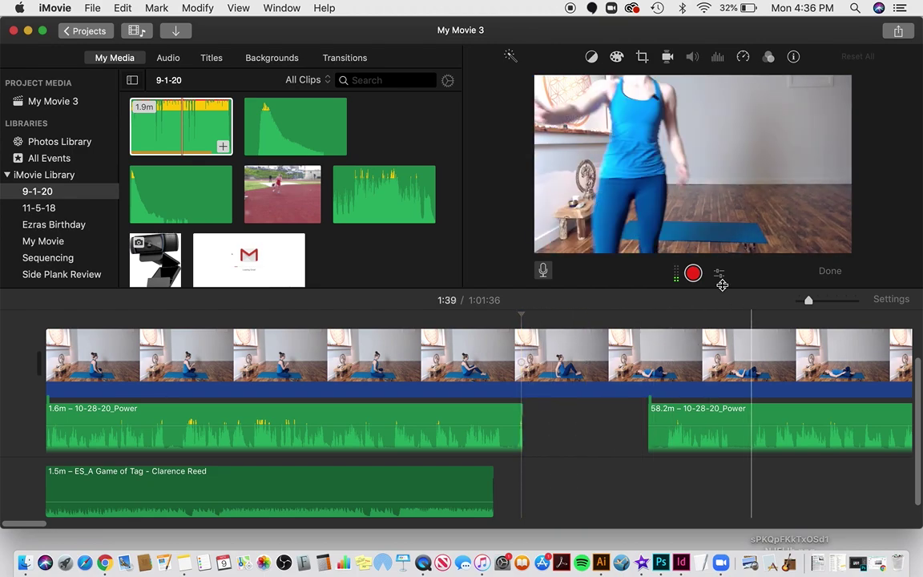
# - Record a 6.8-second voiceover into the Power audio gap at 1:39
pyautogui.click(694, 275)
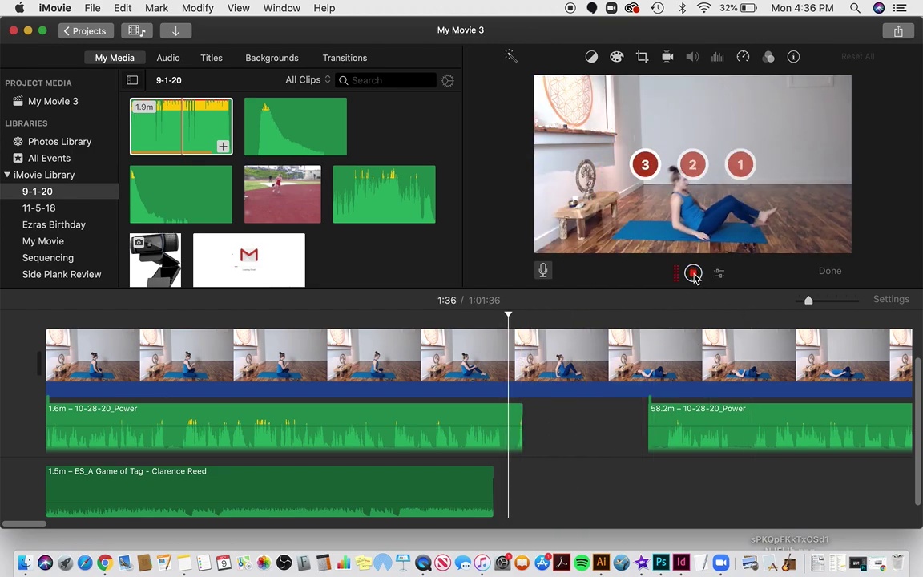
pyautogui.press('XF86AudioLowerVolume')
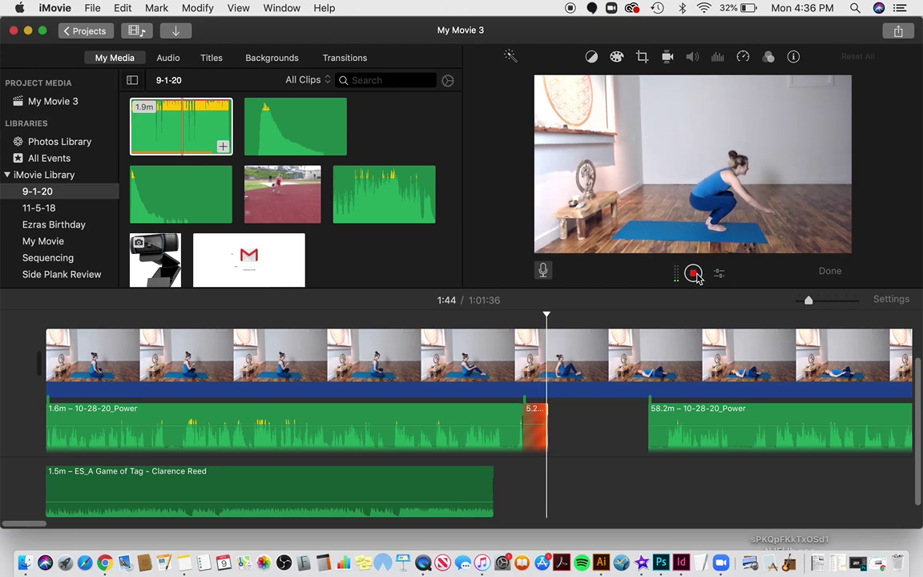
pyautogui.click(693, 274)
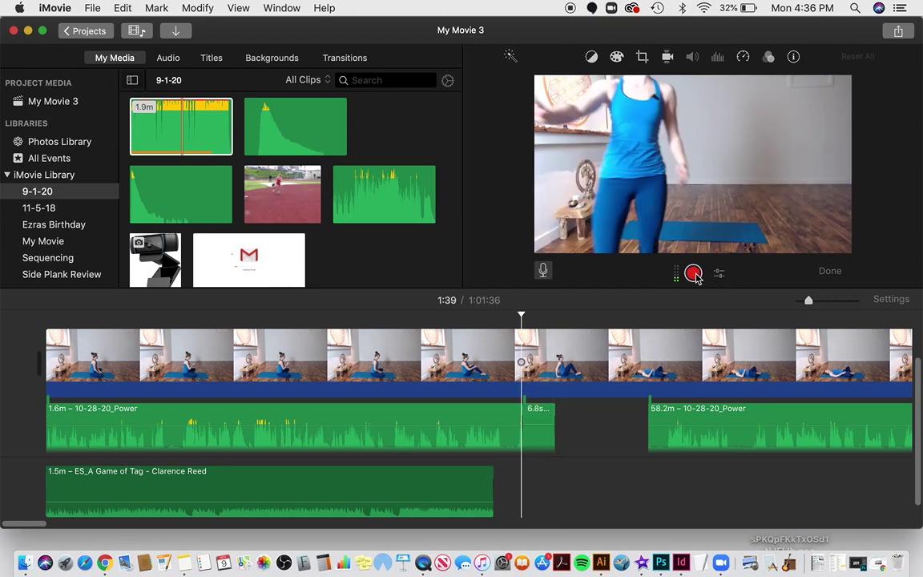